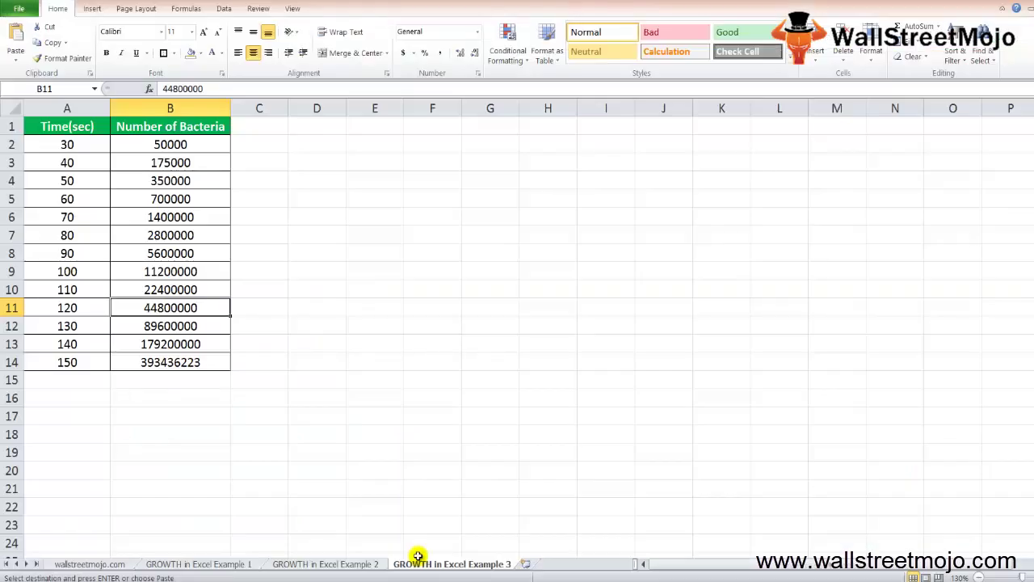
pyautogui.press('Down')
pyautogui.press('Down')
pyautogui.press('Down')
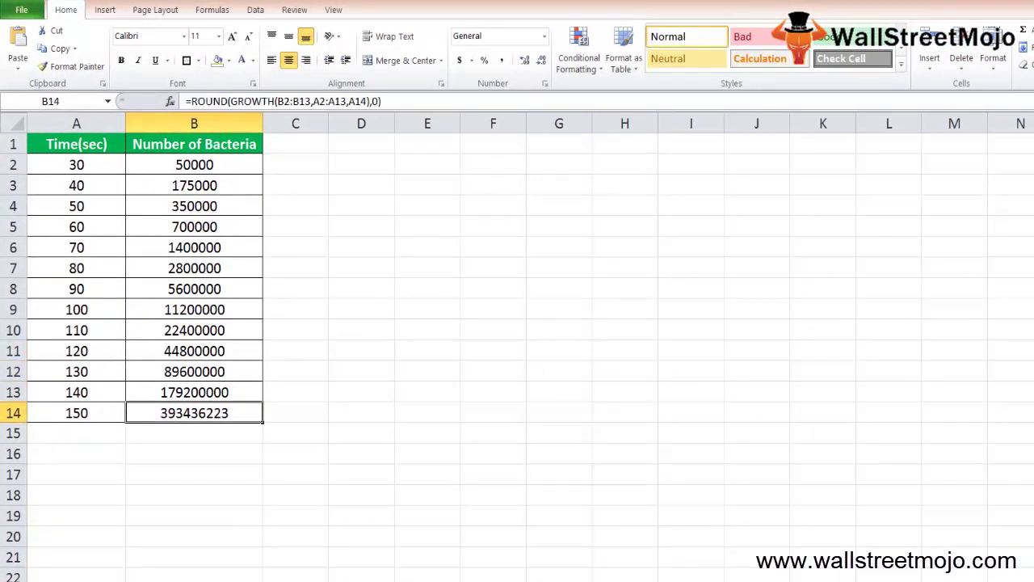
pyautogui.press('Down')
pyautogui.press('Down')
pyautogui.press('Up')
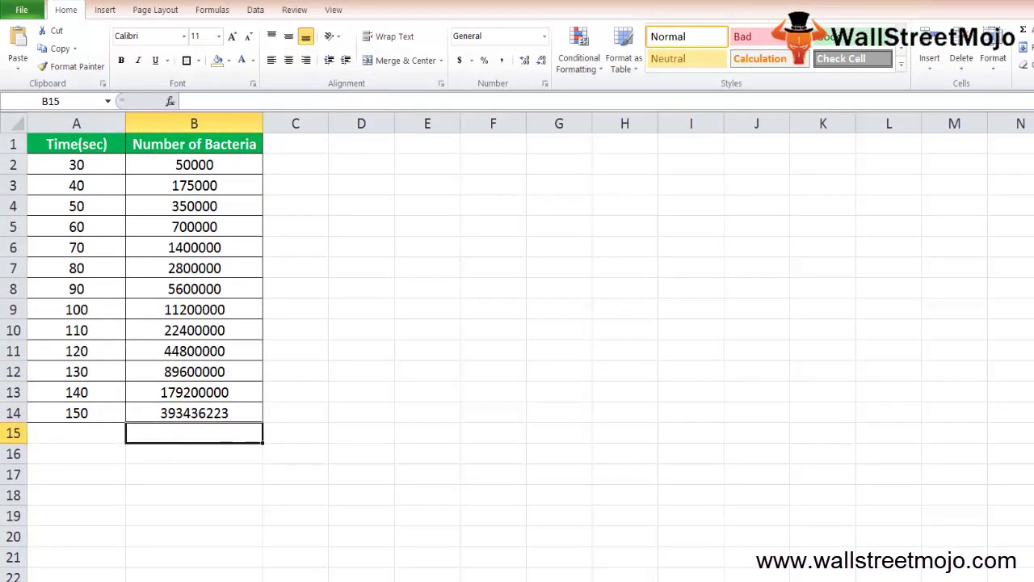
pyautogui.press('Down')
pyautogui.press('Right')
pyautogui.press('Left')
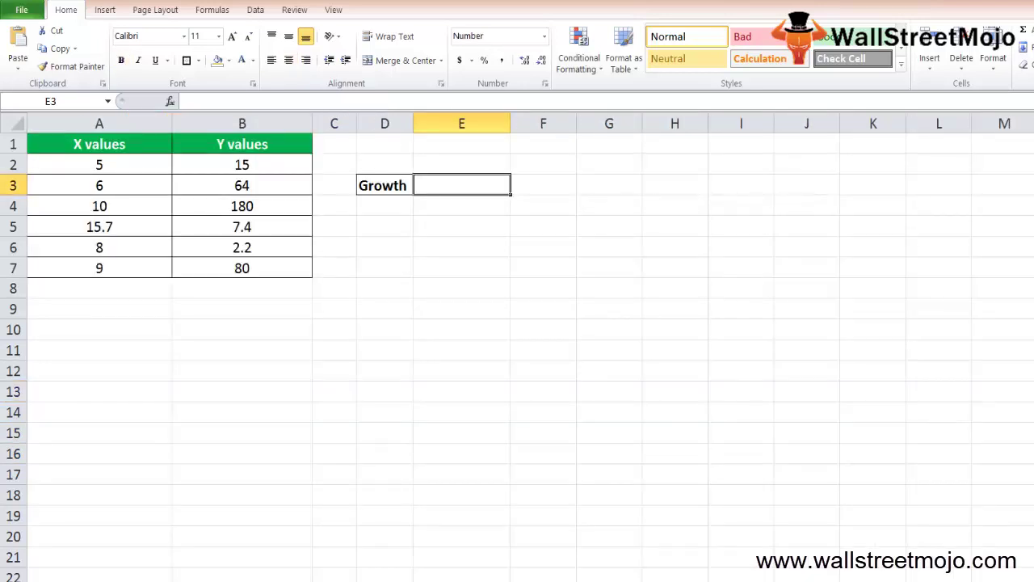
# - Enter the notes "Predective" in B10 and "X value of Y" in B11, below the X and Y values table
pyautogui.click(384, 227)
pyautogui.click(99, 268)
pyautogui.click(242, 329)
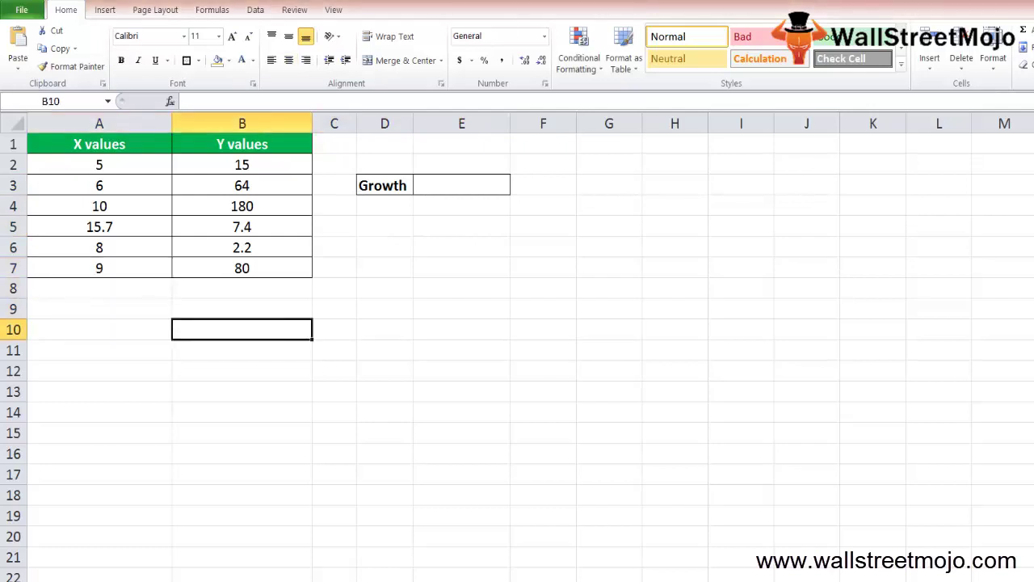
pyautogui.write('Predec')
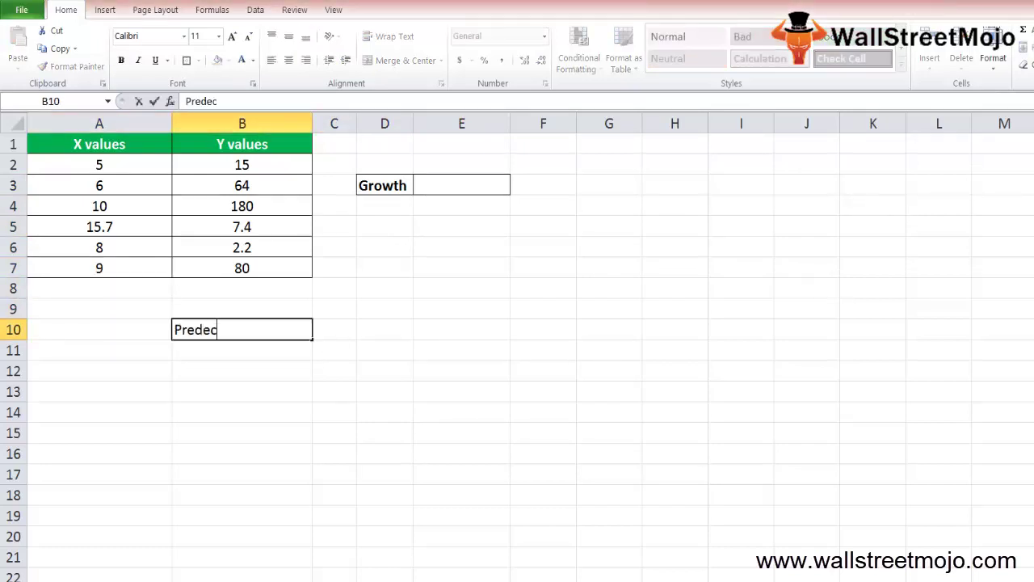
pyautogui.write('tive')
pyautogui.press('Return')
pyautogui.write('X')
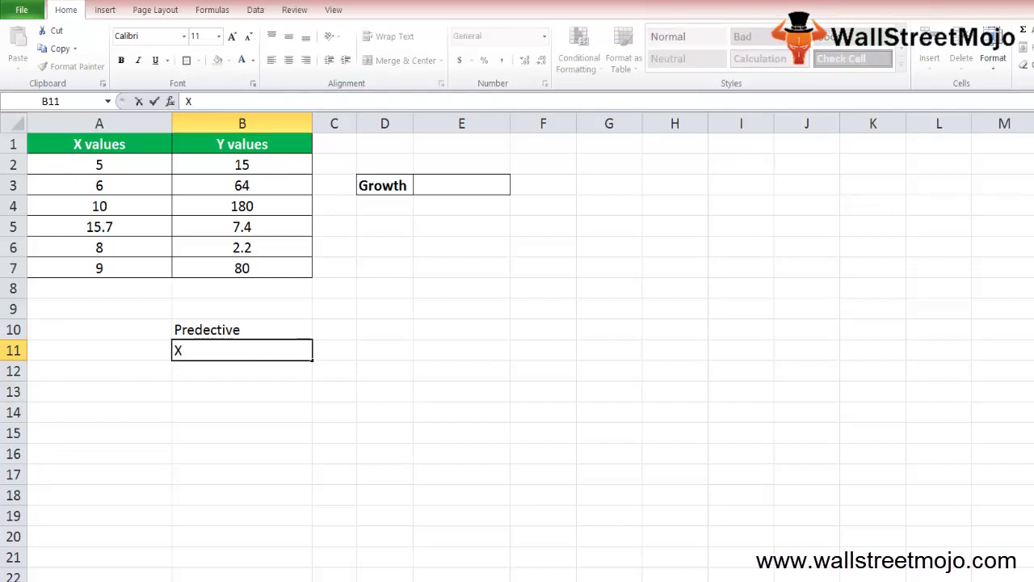
pyautogui.write(' value of Y')
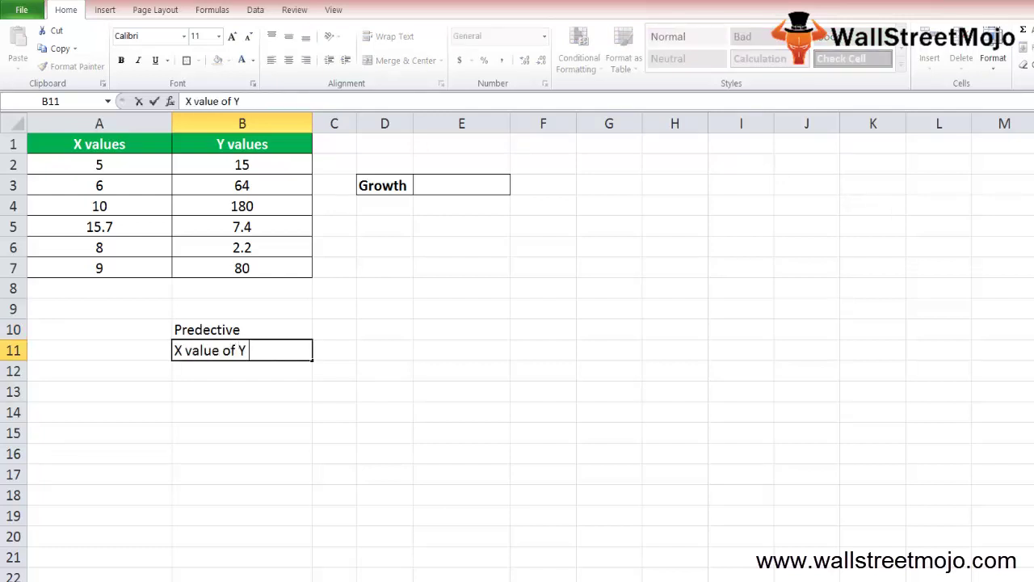
pyautogui.press('Return')
# - Add the notes "Financial and statistical" in B13 and "Revenue Targets" in B15
pyautogui.press('Return')
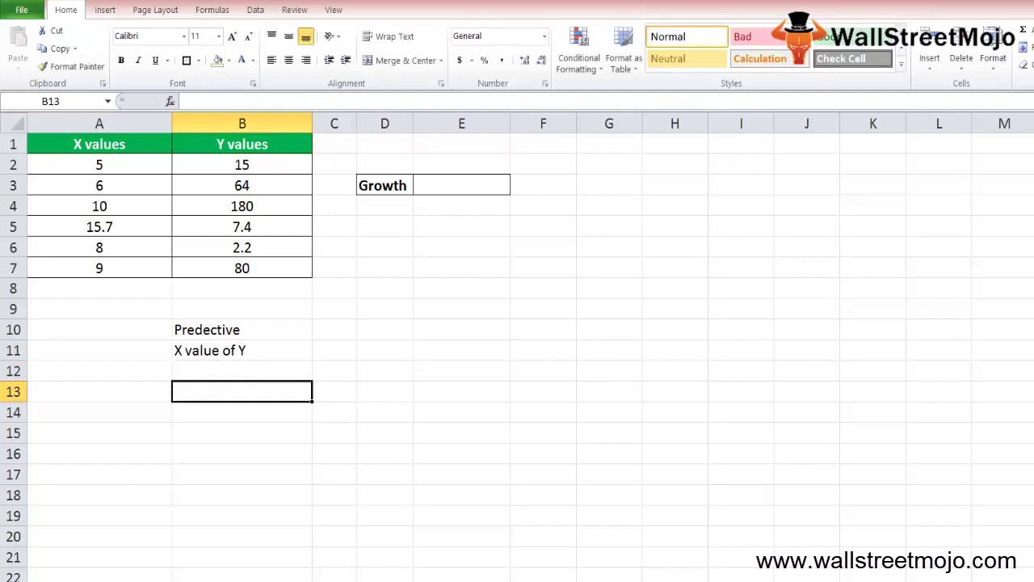
pyautogui.write('Financ')
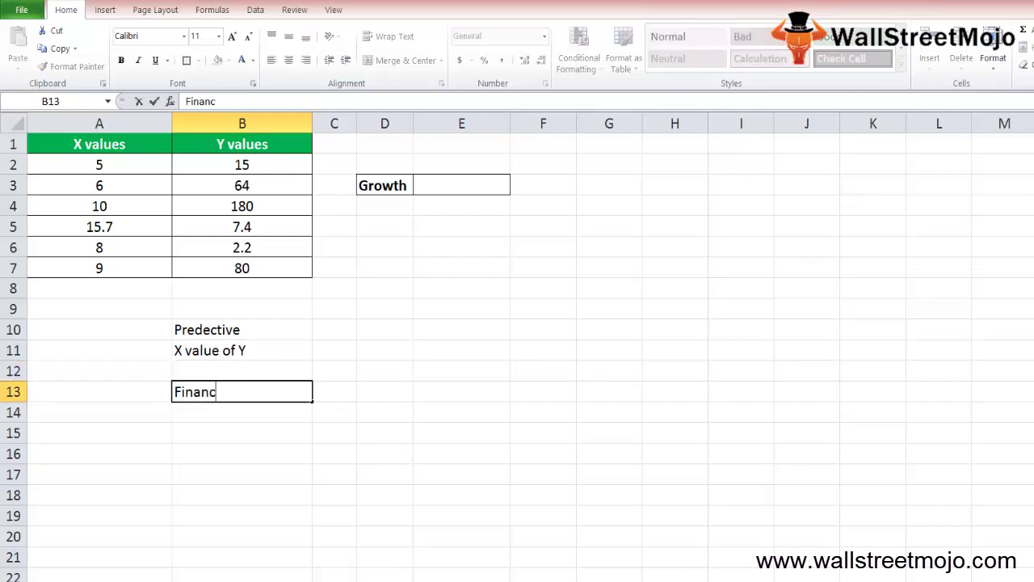
pyautogui.write('ial and statis')
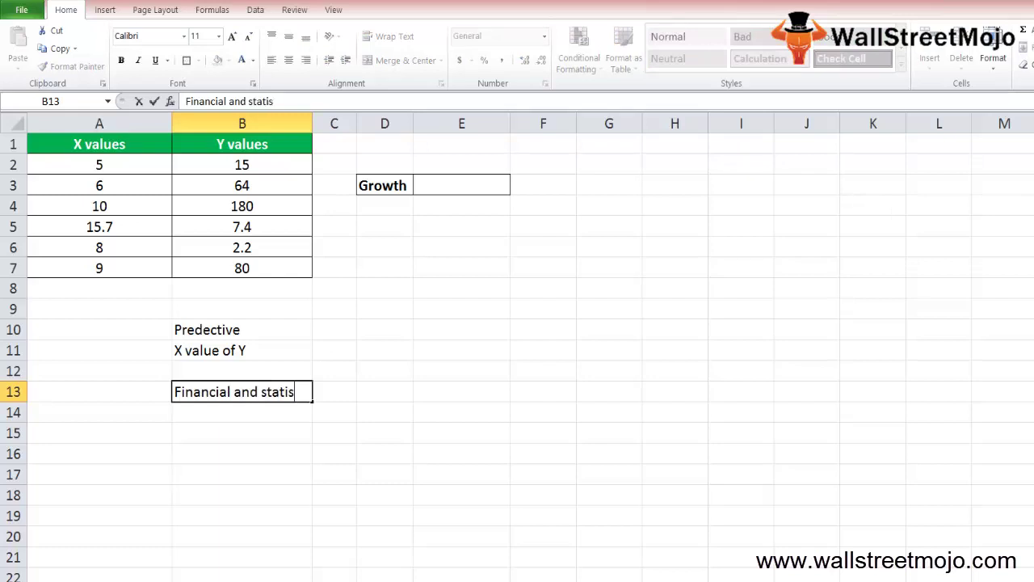
pyautogui.write('tical')
pyautogui.press('Return')
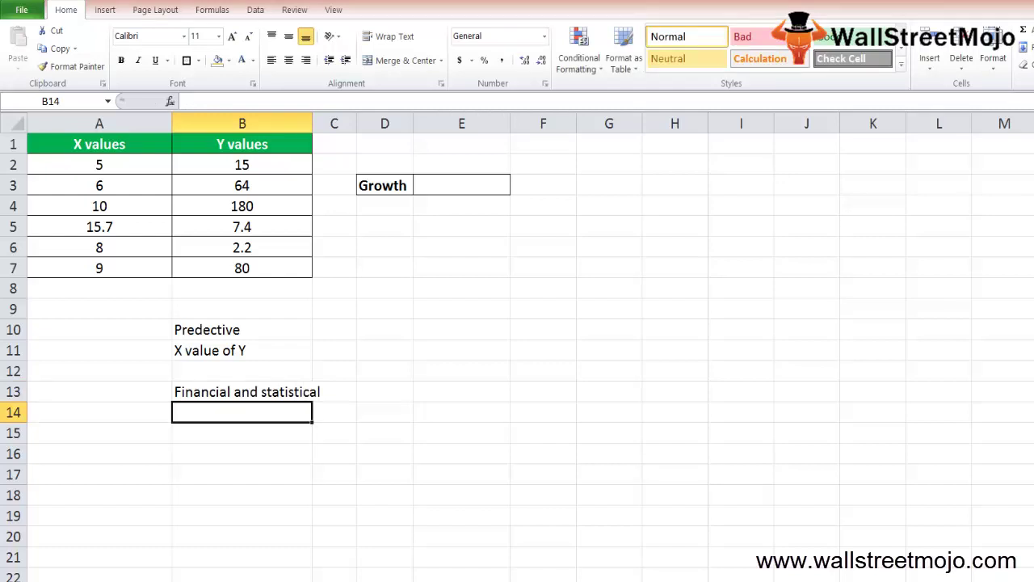
pyautogui.press('Return')
pyautogui.write('Revenue')
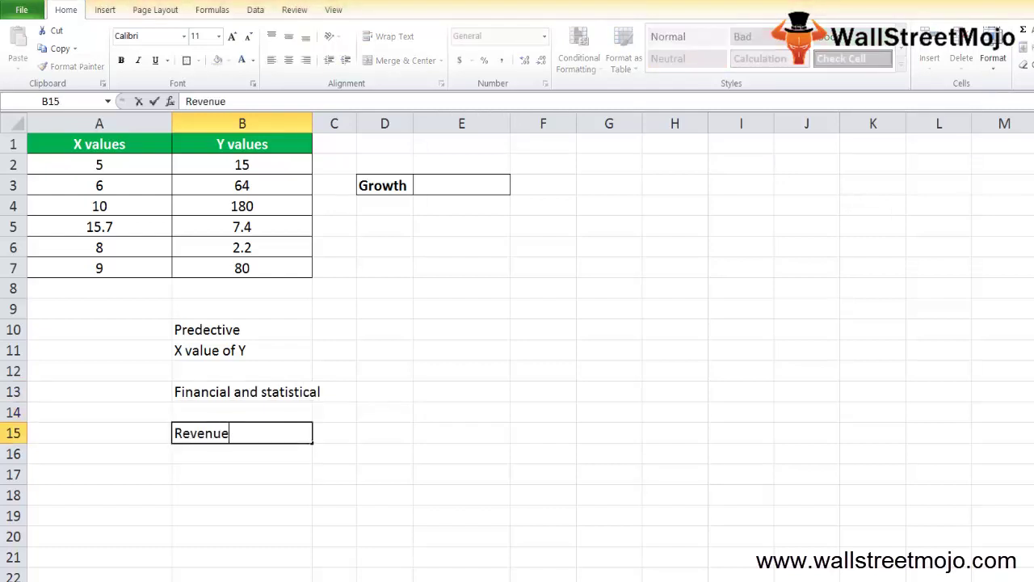
pyautogui.write(' Targets')
pyautogui.press('Return')
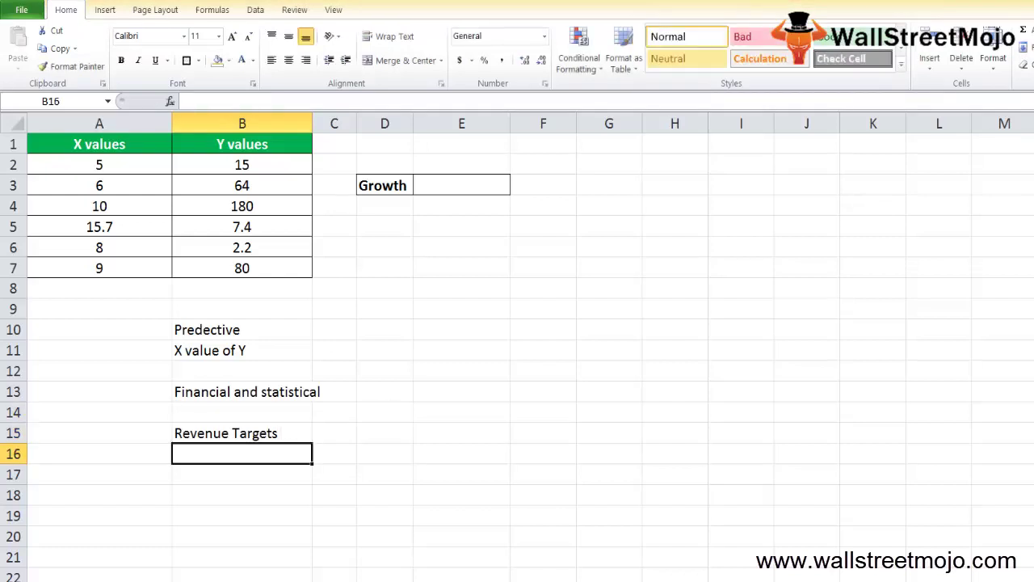
# - Add the note "Regression Analysis" in B17, leaving a blank row below "Revenue Targets"
pyautogui.press('Return')
pyautogui.write('Regression')
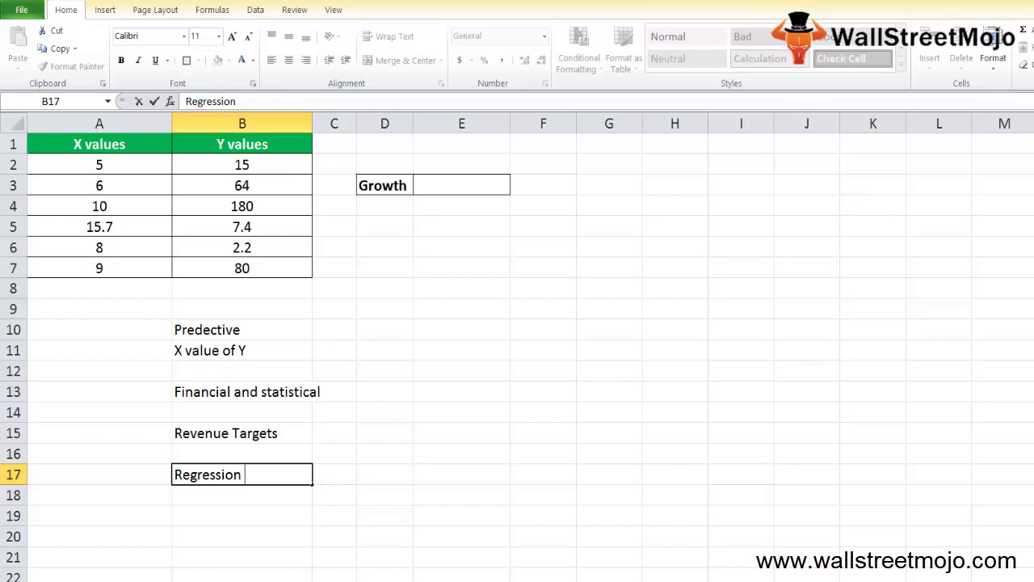
pyautogui.write(' Analys')
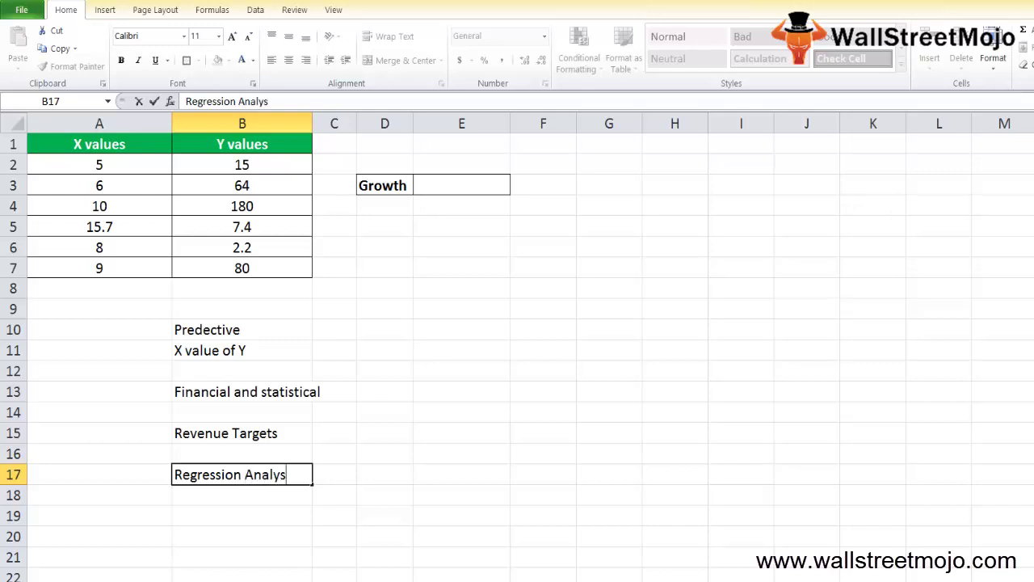
pyautogui.write('is')
pyautogui.press('Return')
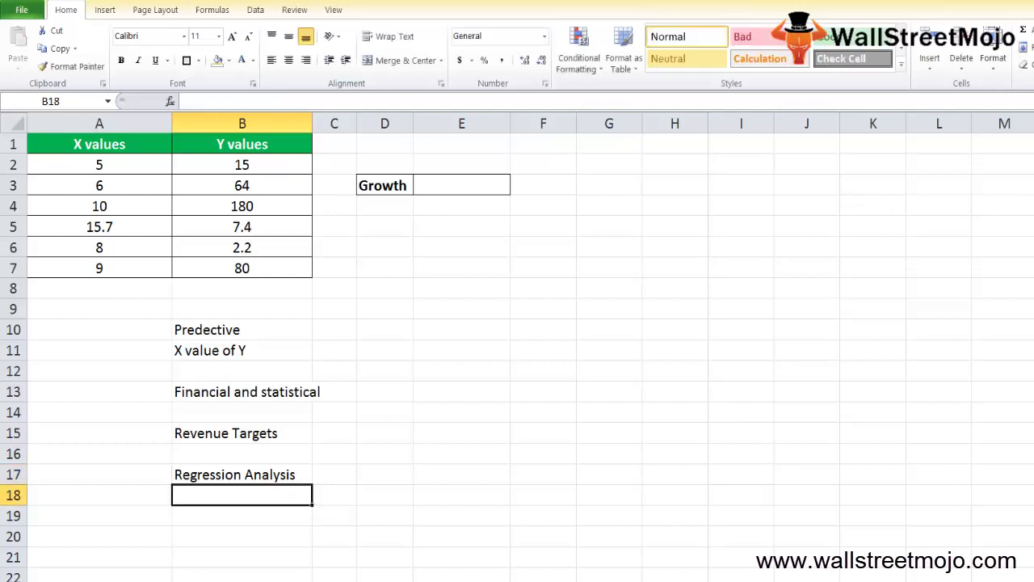
pyautogui.press('Return')
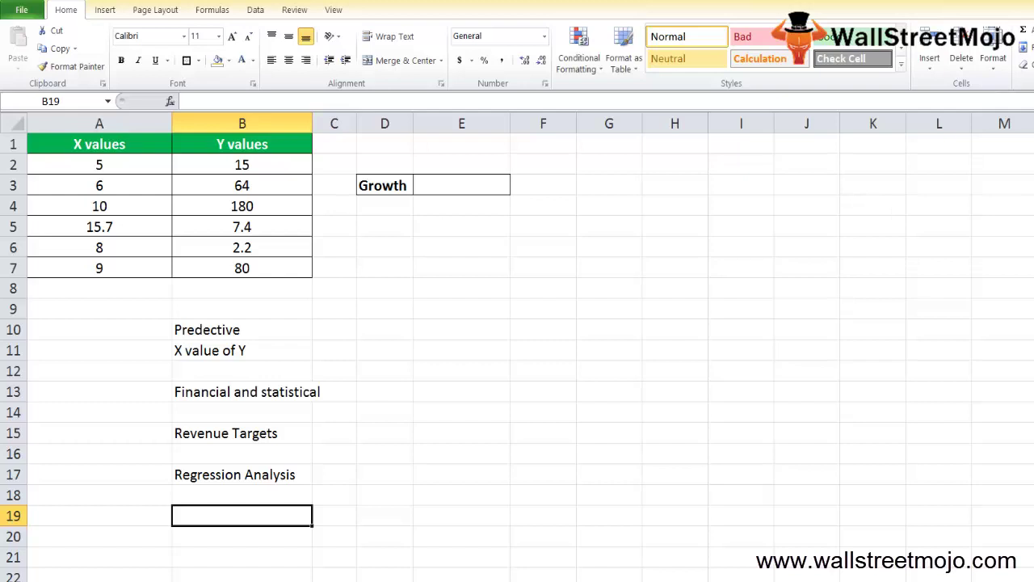
pyautogui.press('Up')
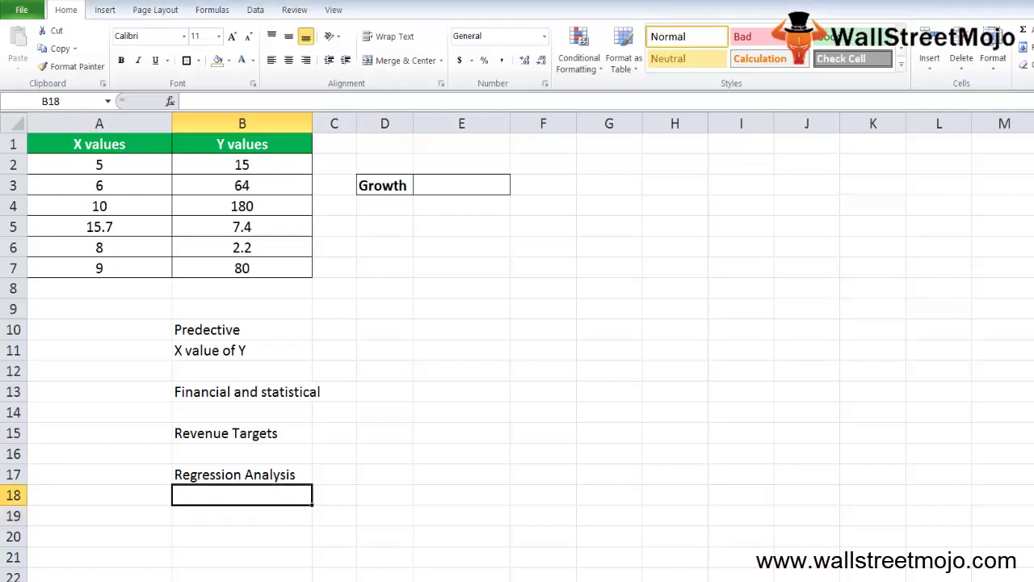
pyautogui.press('Up')
pyautogui.press('Up')
pyautogui.press('Down')
pyautogui.press('Down')
pyautogui.press('Down')
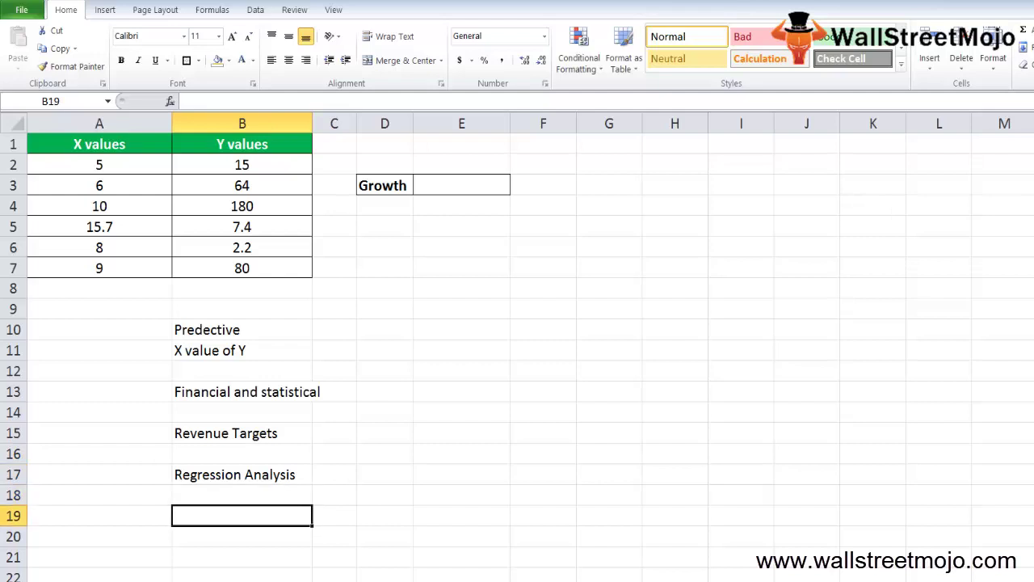
pyautogui.write('=')
pyautogui.press('Escape')
pyautogui.click(439, 182)
pyautogui.write('=gr')
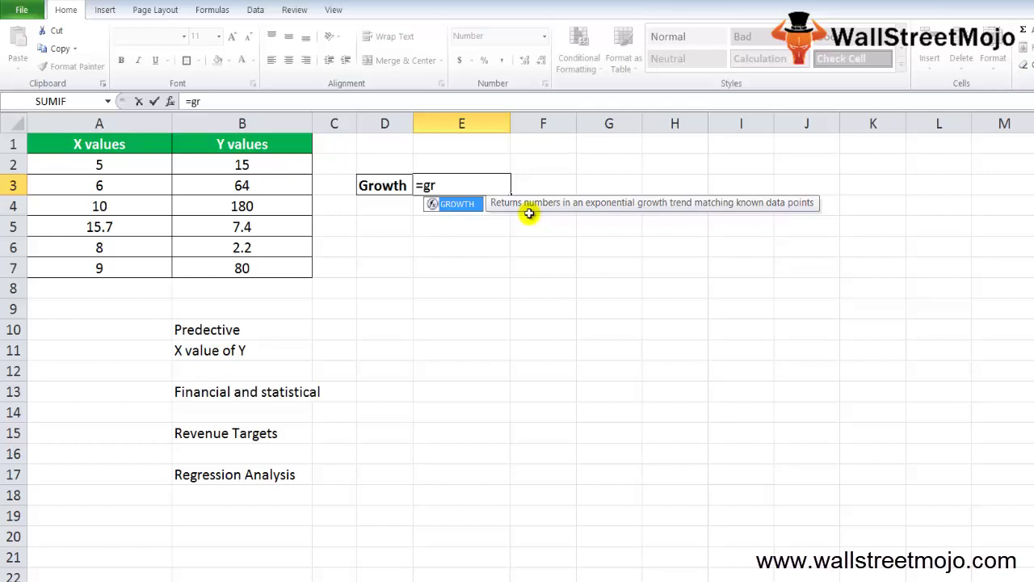
pyautogui.press('Escape')
pyautogui.press('Return')
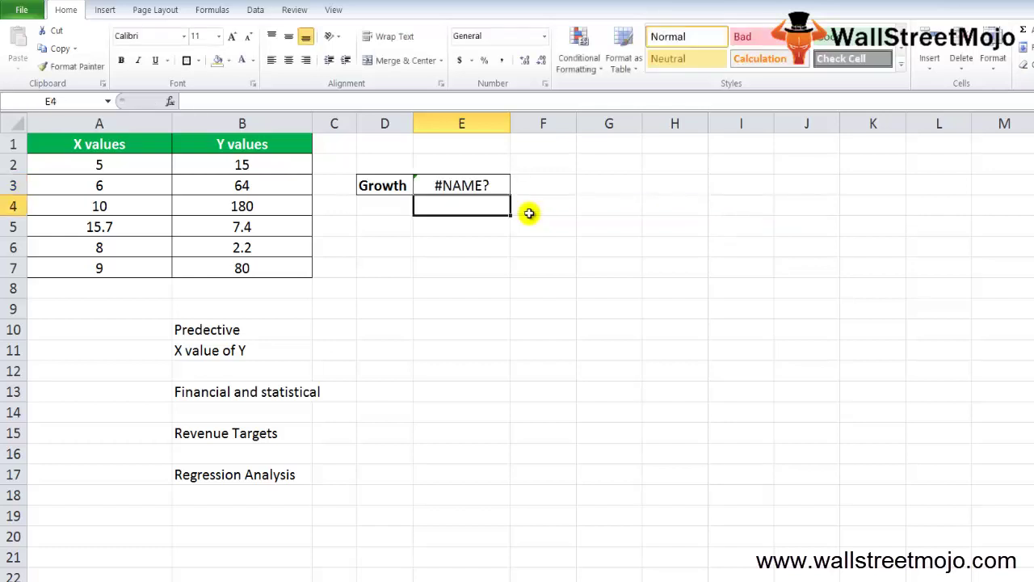
pyautogui.write('y')
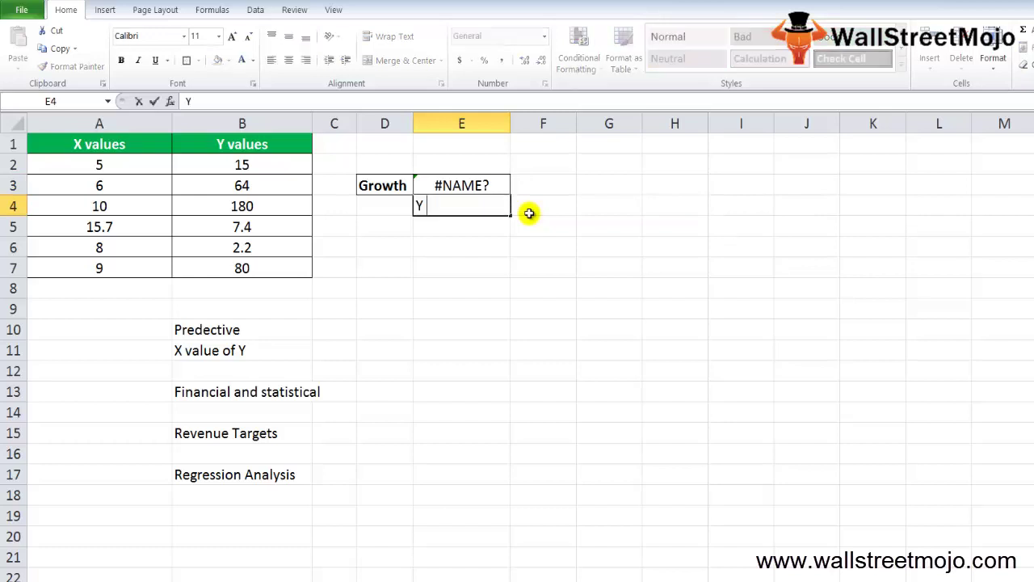
pyautogui.press('Escape')
pyautogui.press('Up')
pyautogui.press('Delete')
# - Write the exponential growth equation y=b*m^x as text in E5, below the Growth result cell
pyautogui.press('Down')
pyautogui.press('Down')
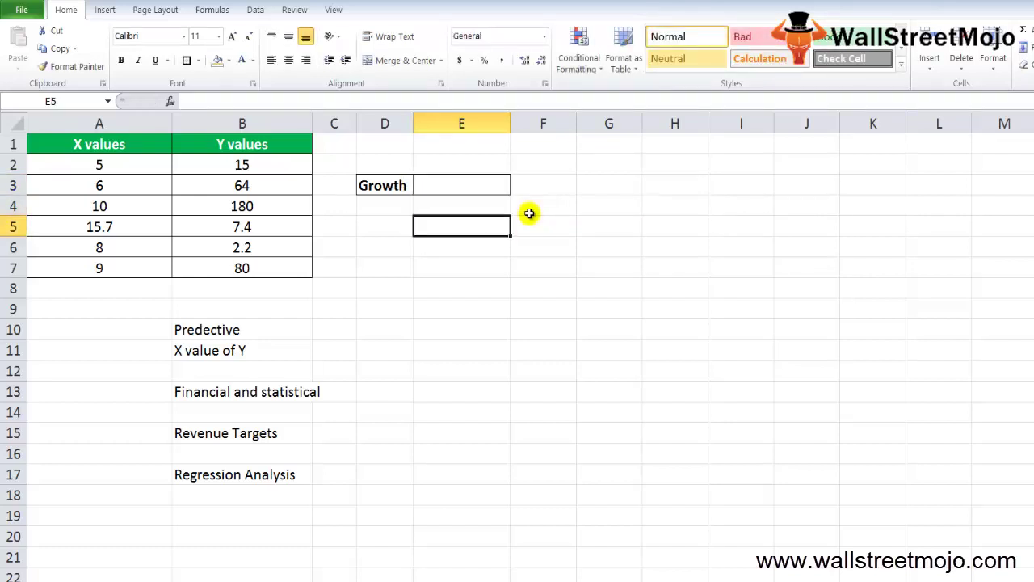
pyautogui.write('Y')
pyautogui.press('BackSpace')
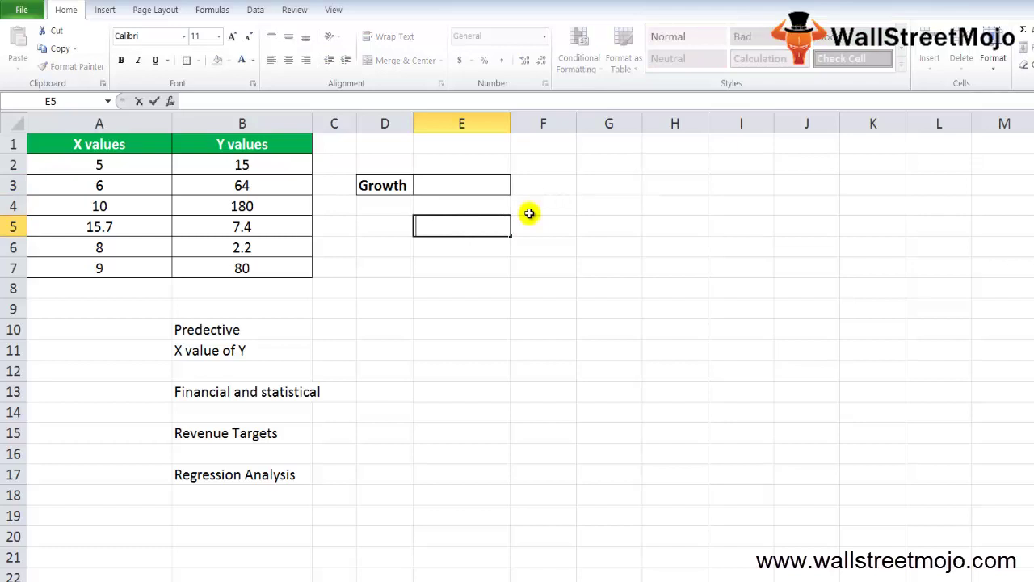
pyautogui.write('y=b*m^x')
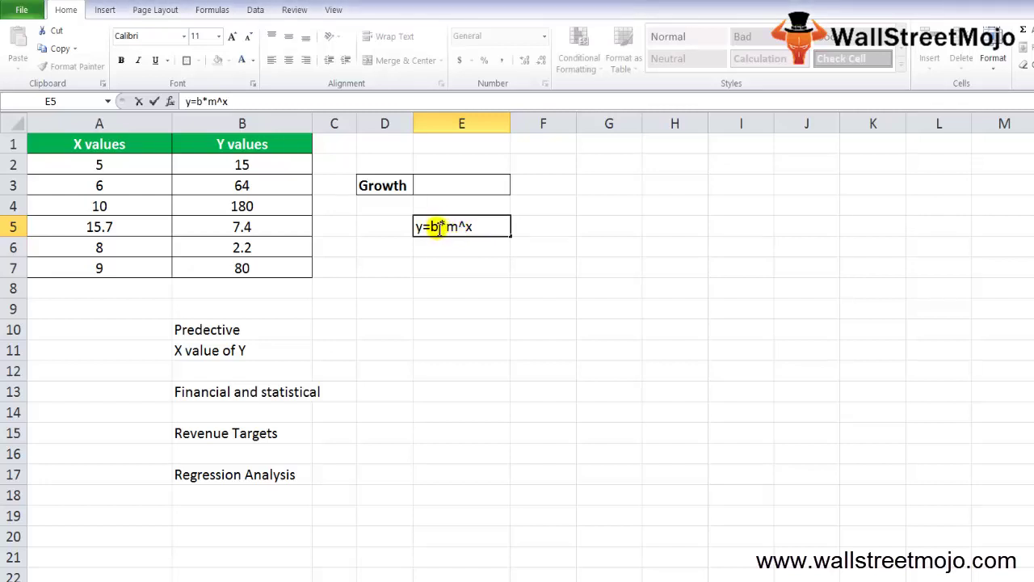
pyautogui.click(455, 318)
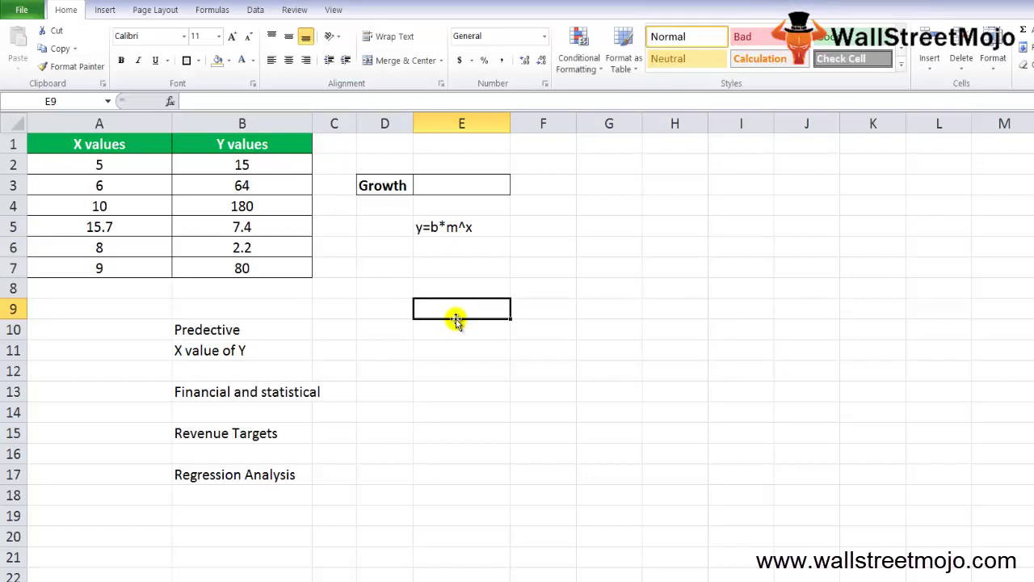
# - Enter the variable labels "Y" in E8 and "X" in E9, below the equation
pyautogui.press('Up')
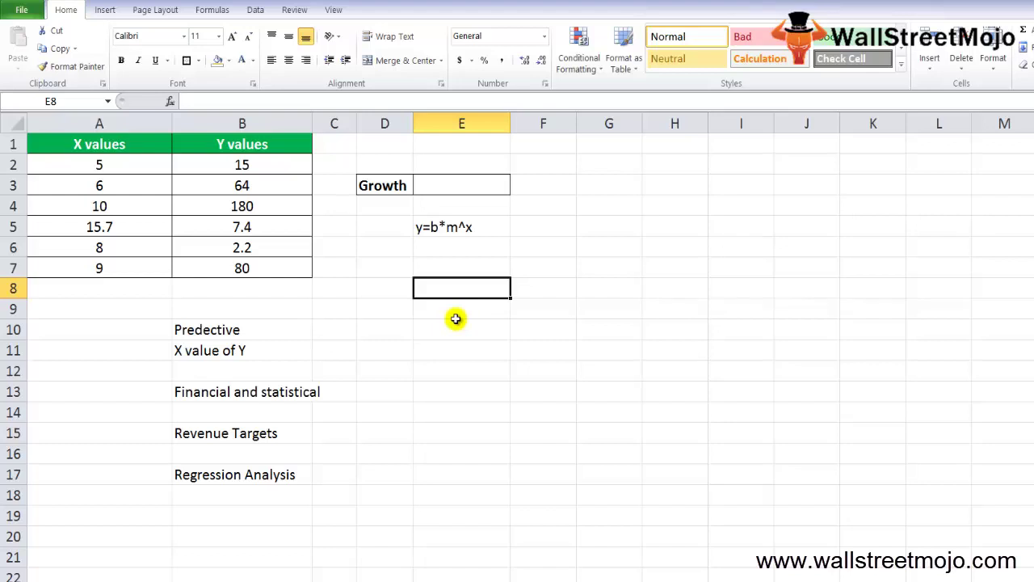
pyautogui.press('Up')
pyautogui.press('Down')
pyautogui.write('Y')
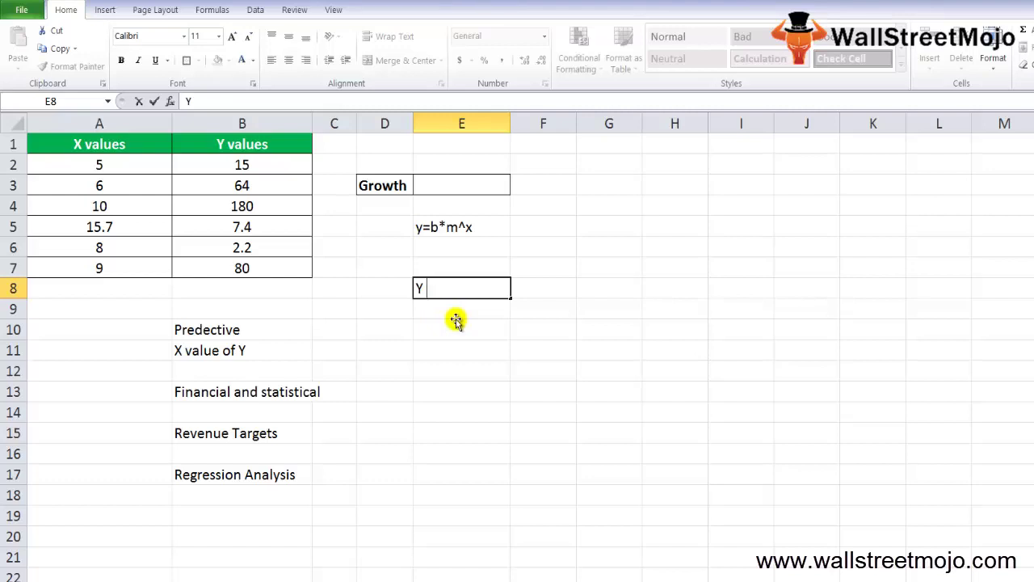
pyautogui.press('Return')
pyautogui.write('X')
pyautogui.press('Return')
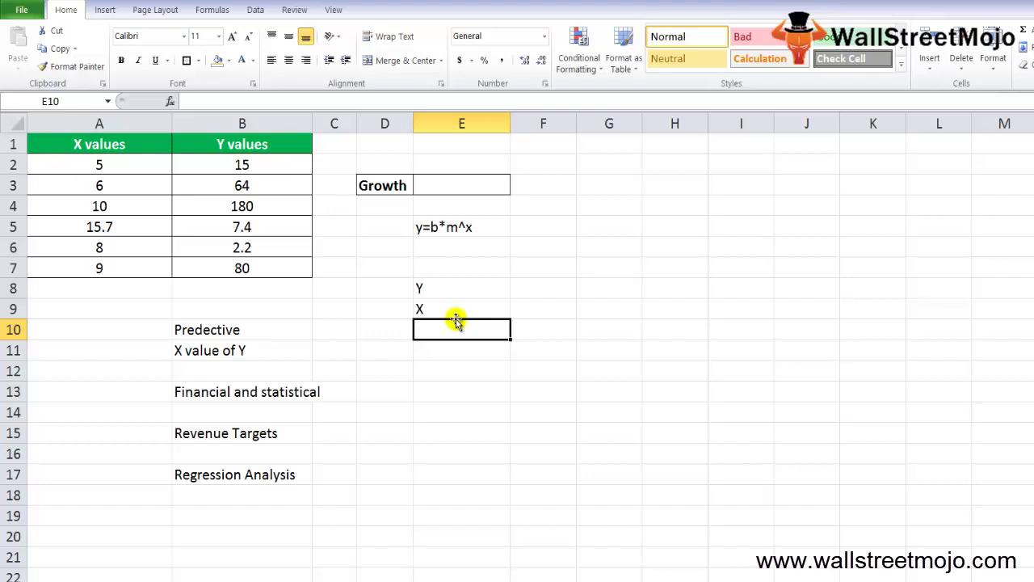
pyautogui.click(456, 318)
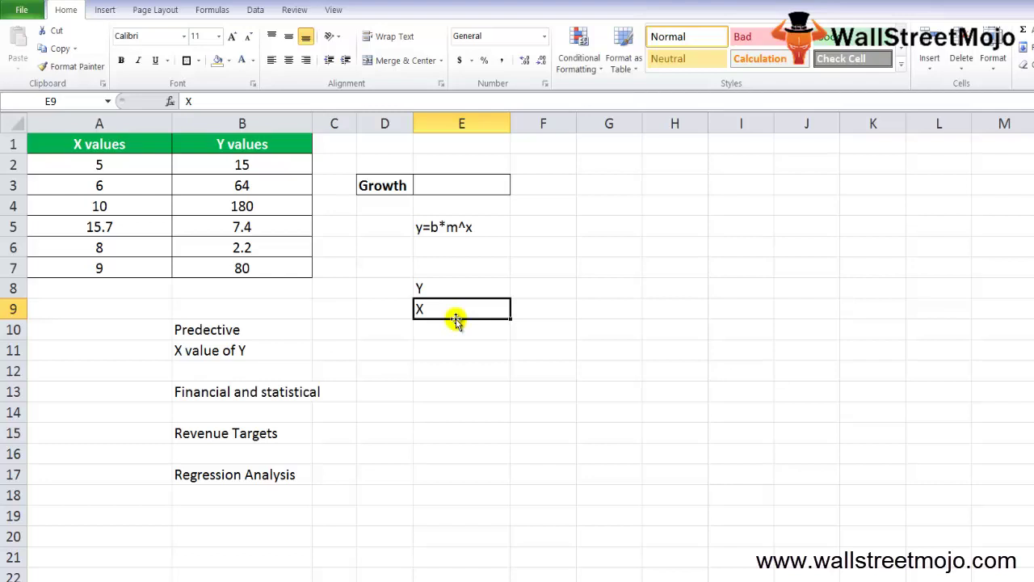
pyautogui.press('Up')
pyautogui.press('Up')
pyautogui.press('Down')
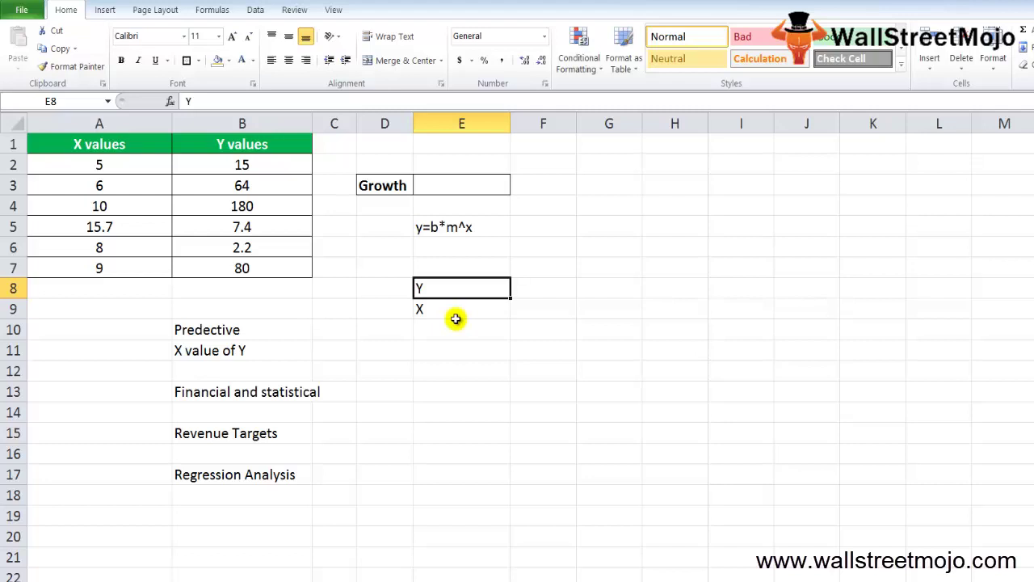
pyautogui.click(455, 319)
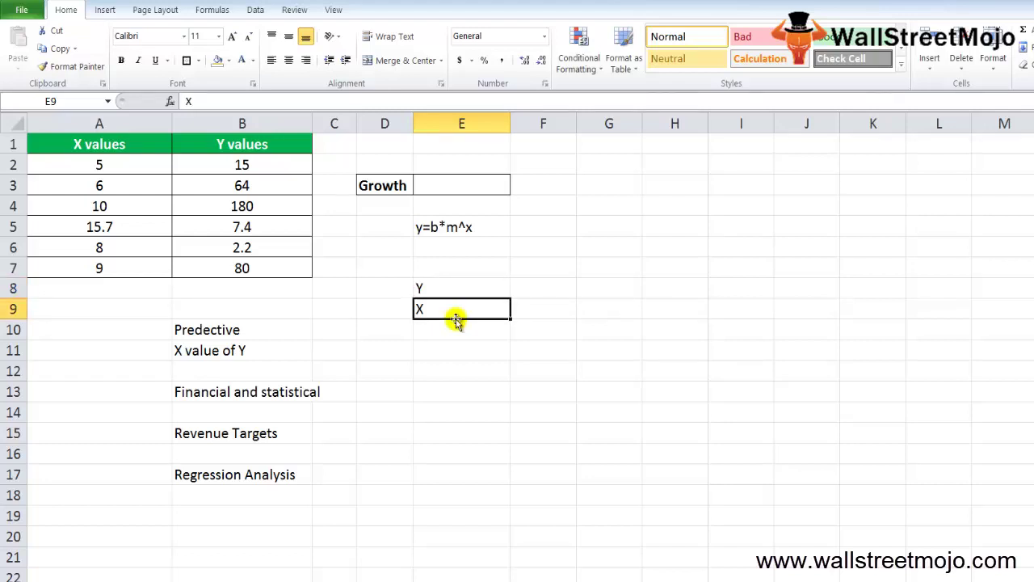
# - Enter the sample values "1 2 3" in F9, beside the X label
pyautogui.press('Return')
pyautogui.click(456, 318)
pyautogui.press('Tab')
pyautogui.write('1')
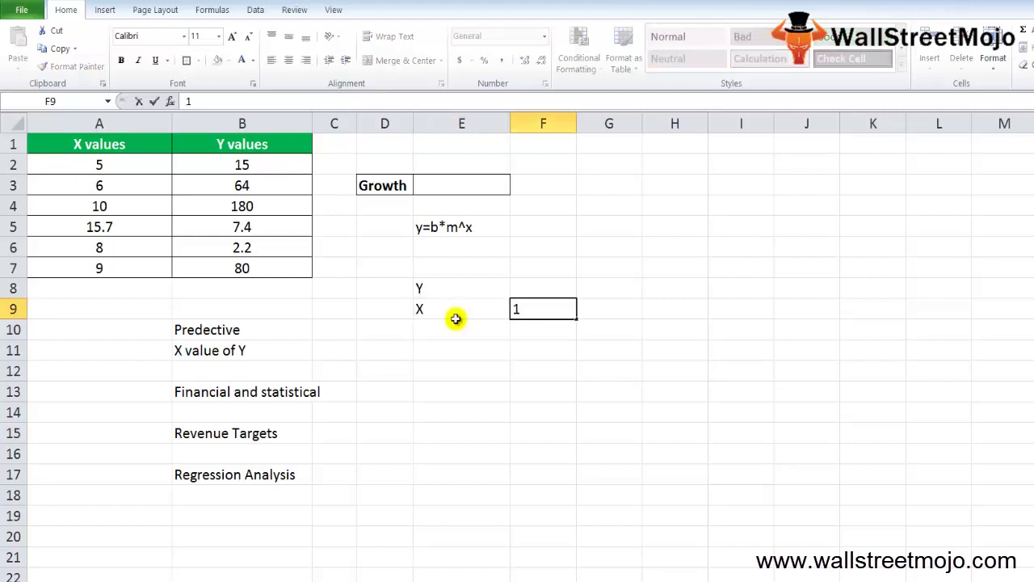
pyautogui.write(' 2 3')
pyautogui.press('Return')
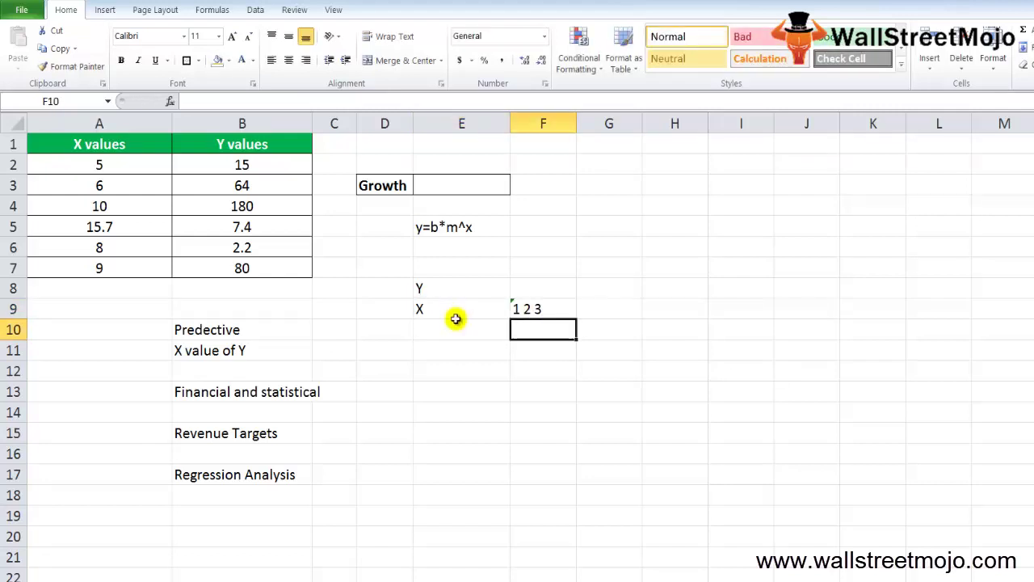
pyautogui.click(457, 320)
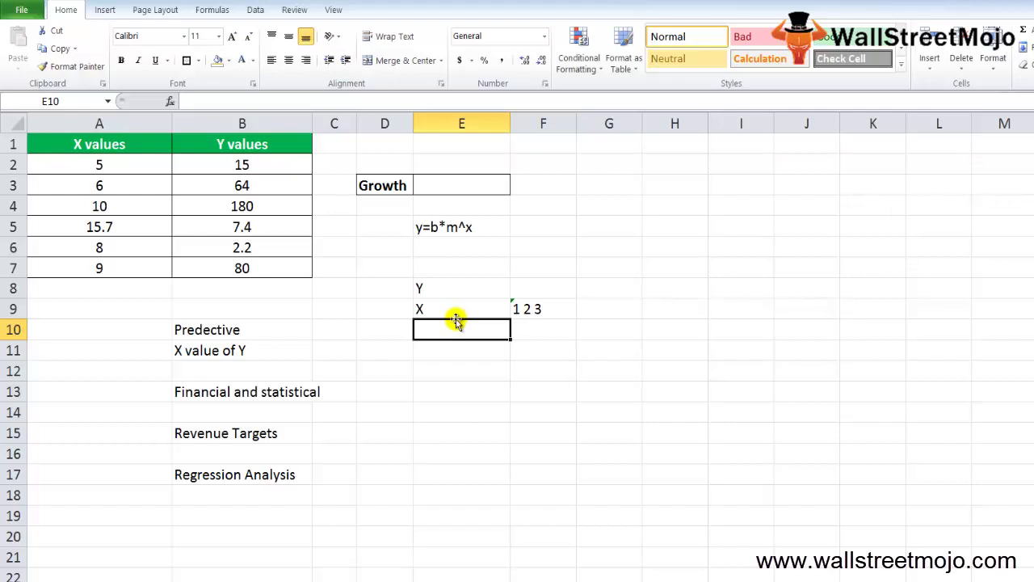
# - Add the note "Predectice" in E12, two rows below the Y and X variable labels
pyautogui.press('Down')
pyautogui.press('Left')
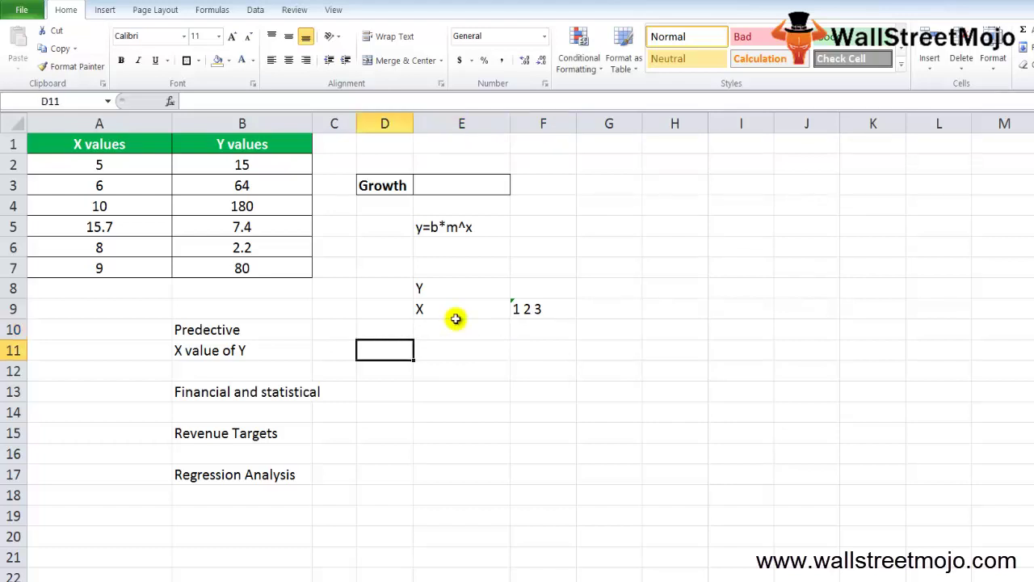
pyautogui.press('Right')
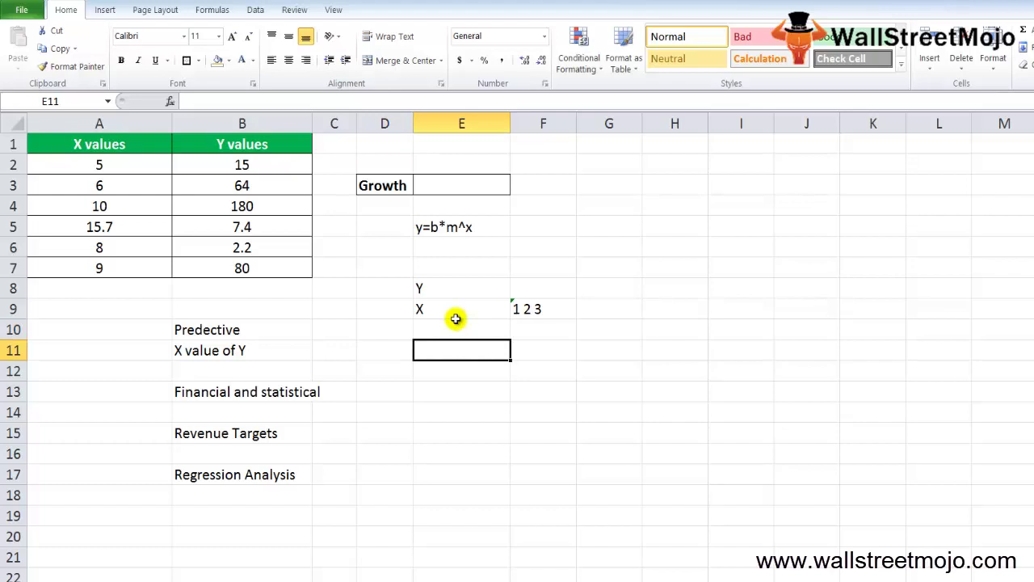
pyautogui.press('Down')
pyautogui.write('P')
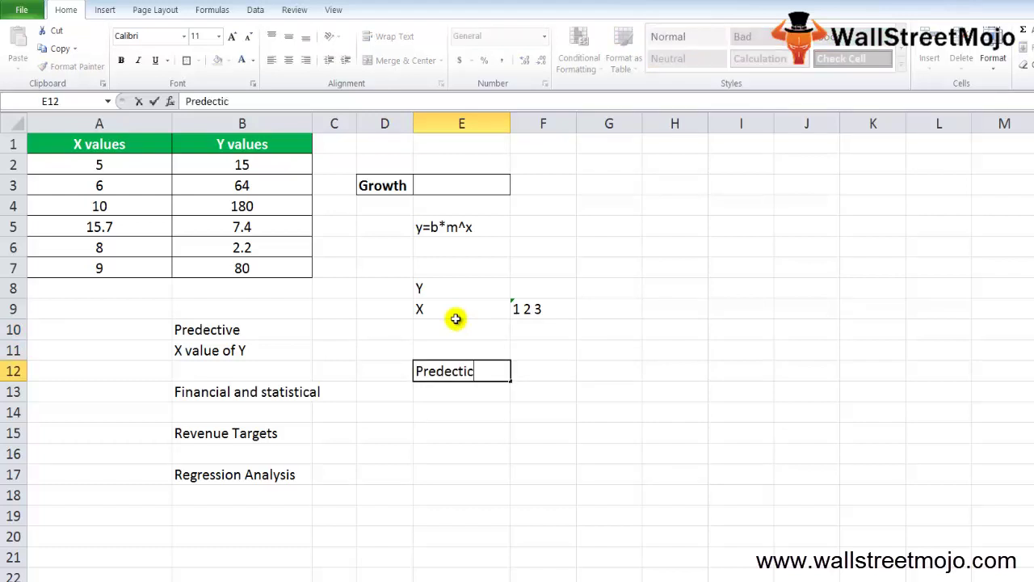
pyautogui.write('e')
pyautogui.press('Return')
pyautogui.press('Return')
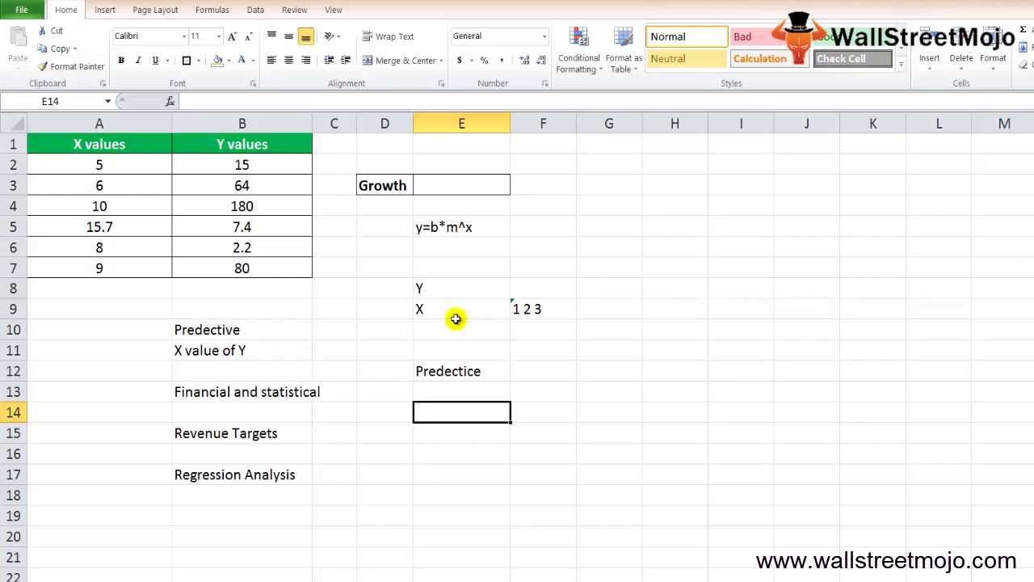
# - Examine the X and Y sample values in columns A and B, returning to the Growth result cell E3
pyautogui.press('Up')
pyautogui.press('Up')
pyautogui.press('Up')
pyautogui.press('Up')
pyautogui.press('Up')
pyautogui.press('Up')
pyautogui.press('Up')
pyautogui.press('Up')
pyautogui.press('Up')
pyautogui.press('Up')
pyautogui.press('Up')
pyautogui.press('Up')
pyautogui.press('Down')
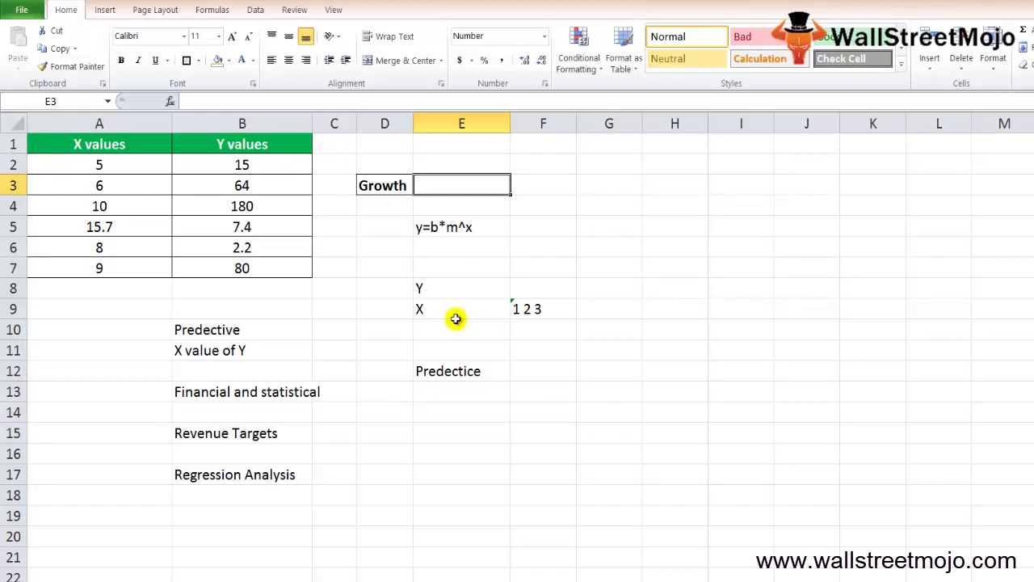
pyautogui.hotkey('ctrl', 'Home')
pyautogui.hotkey('shift', 'Right')
pyautogui.hotkey('shift', 'Down')
pyautogui.hotkey('shift', 'Down')
pyautogui.hotkey('shift', 'Down')
pyautogui.hotkey('shift', 'Down')
pyautogui.hotkey('shift', 'Down')
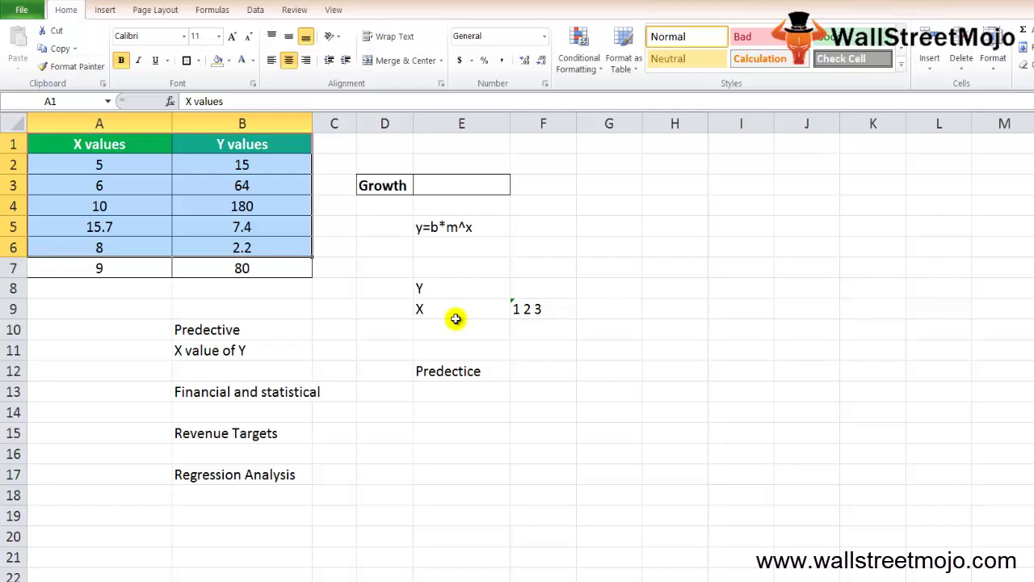
pyautogui.press('Down')
pyautogui.press('Down')
pyautogui.press('Right')
pyautogui.press('Right')
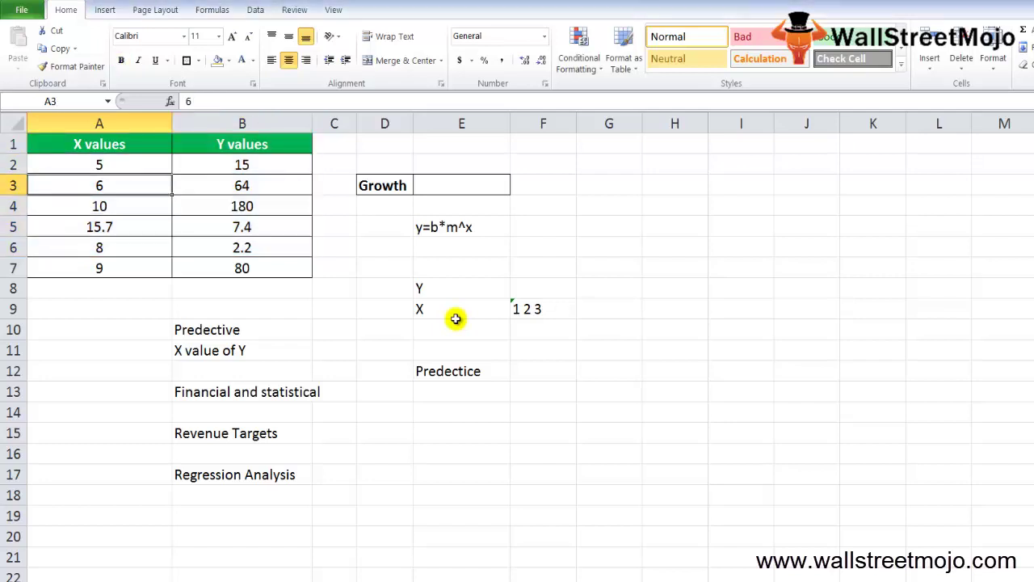
pyautogui.press('Right')
pyautogui.press('Right')
pyautogui.write('=')
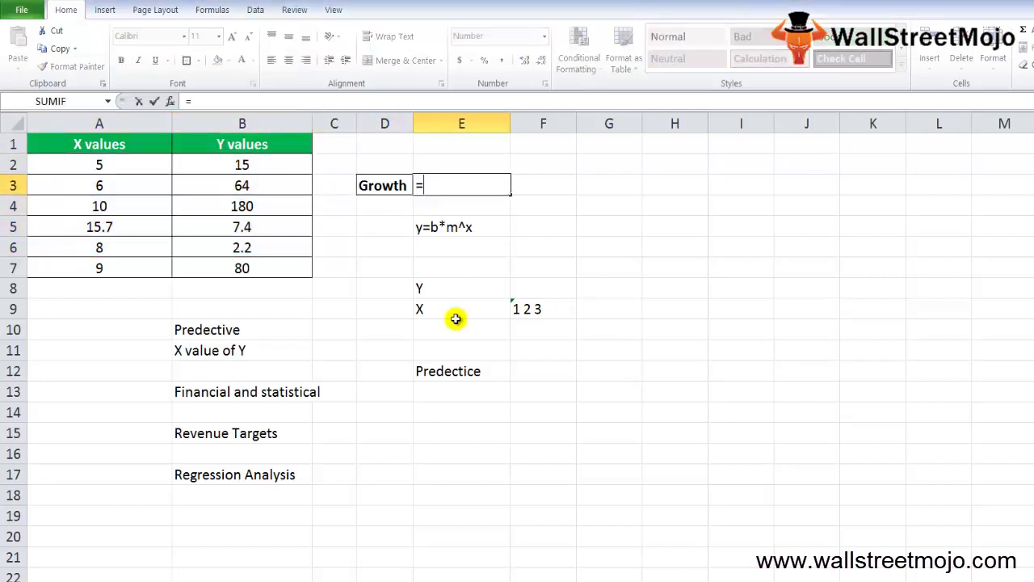
pyautogui.write('growth')
pyautogui.press('Right')
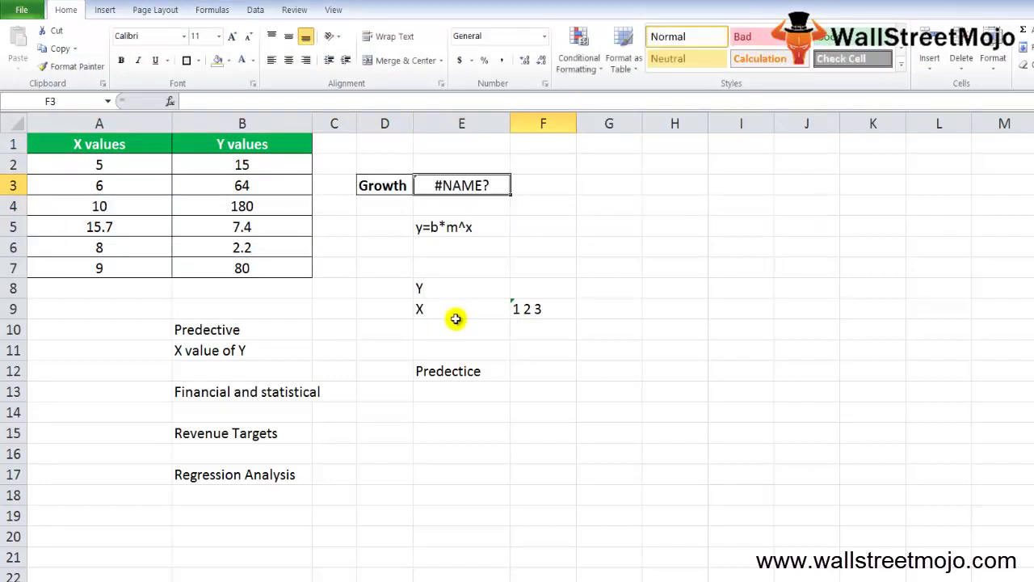
pyautogui.press('Left')
pyautogui.write('=growth')
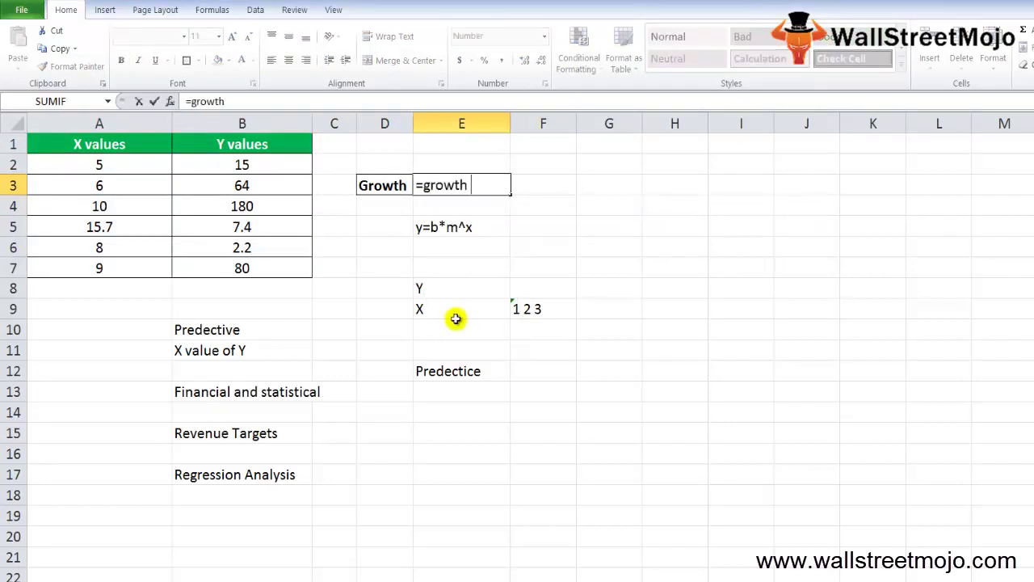
pyautogui.press('Right')
pyautogui.press('Left')
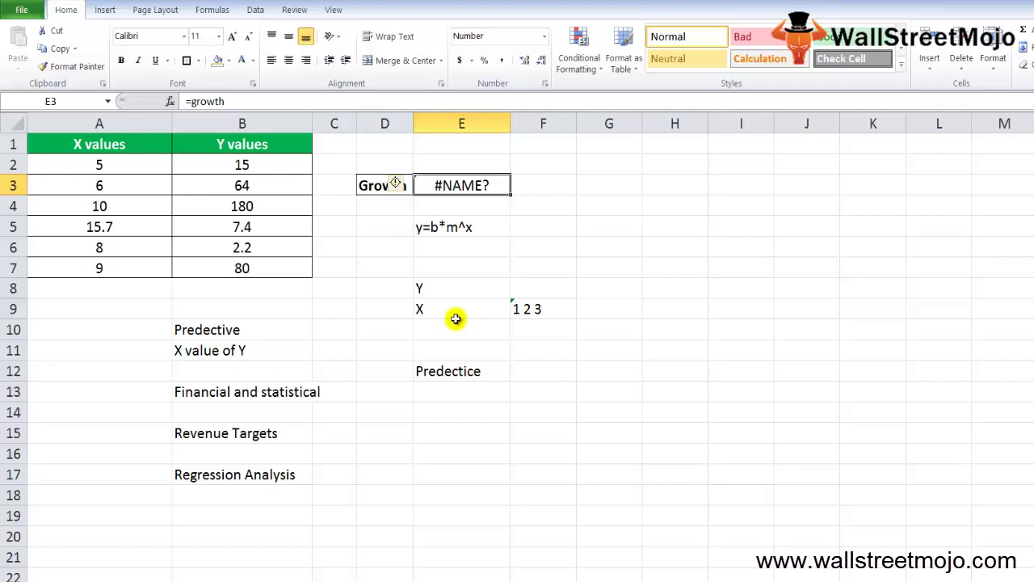
# - Start a GROWTH formula in E3 with the Y values B2:B7 as the known y's
pyautogui.write('=growth')
pyautogui.press('Tab')
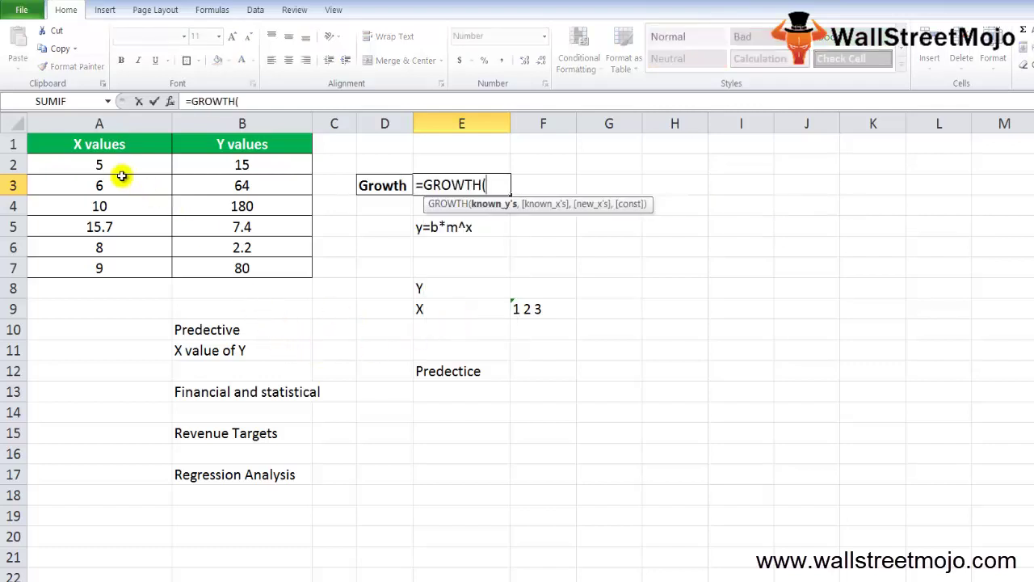
pyautogui.click(221, 164)
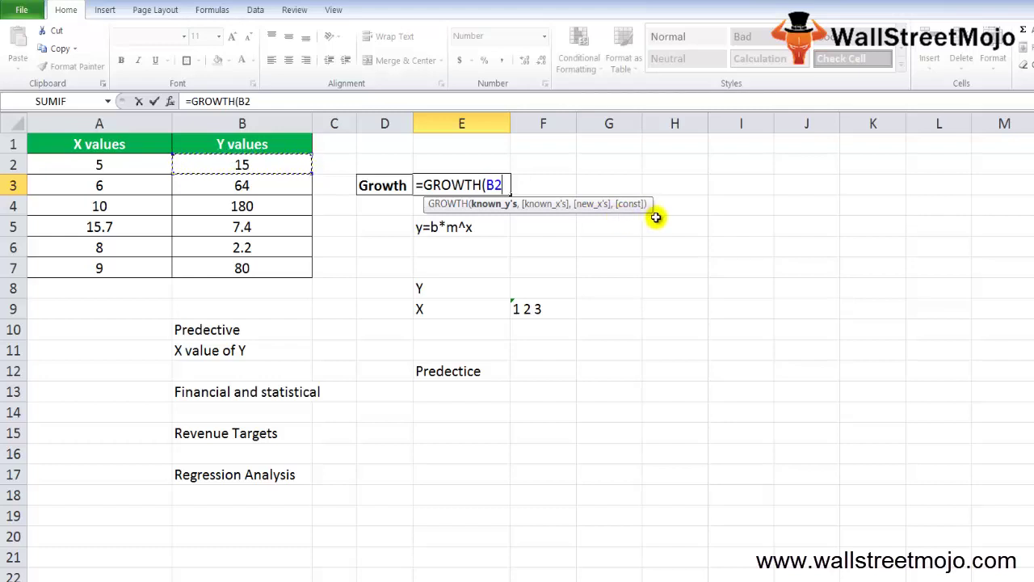
pyautogui.hotkey('shift', 'Down')
pyautogui.hotkey('shift', 'Down')
pyautogui.hotkey('shift', 'Down')
pyautogui.hotkey('shift', 'Down')
pyautogui.hotkey('shift', 'Down')
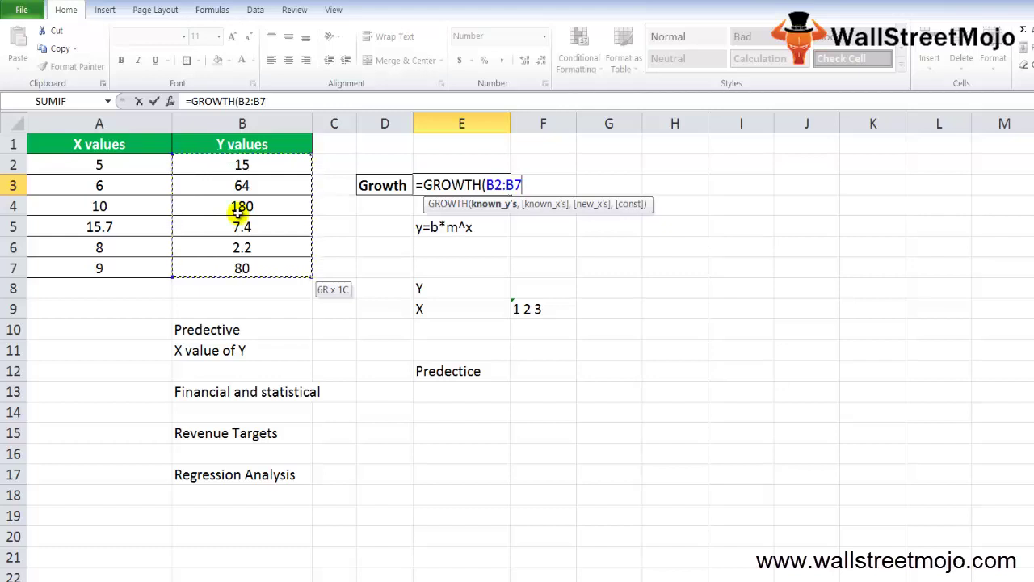
pyautogui.write(',')
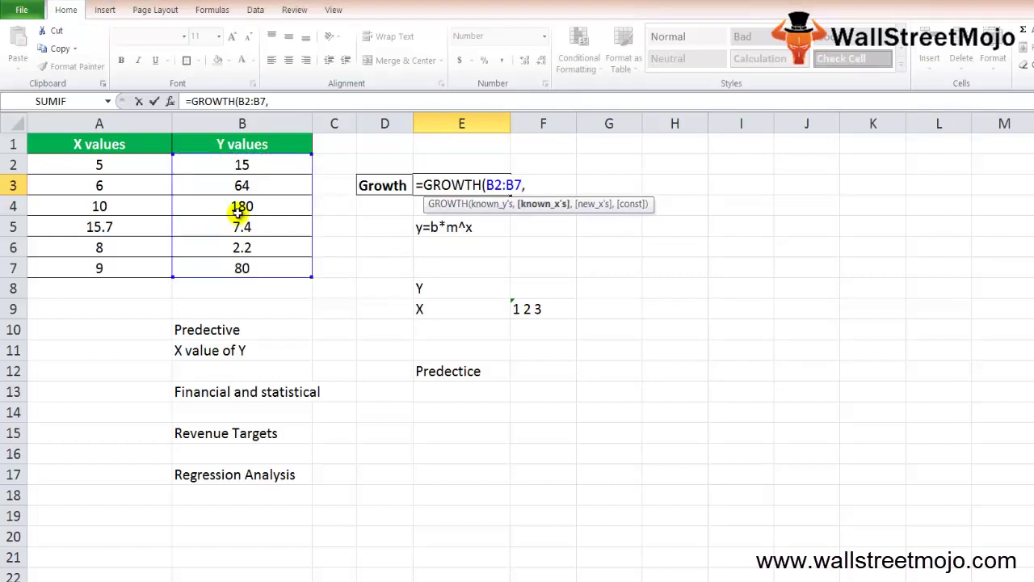
# - Complete the GROWTH formula in E3 with the X values A2:A7 as the known x's
pyautogui.click(80, 166)
pyautogui.hotkey('ctrl', 'shift', 'Down')
pyautogui.press('Return')
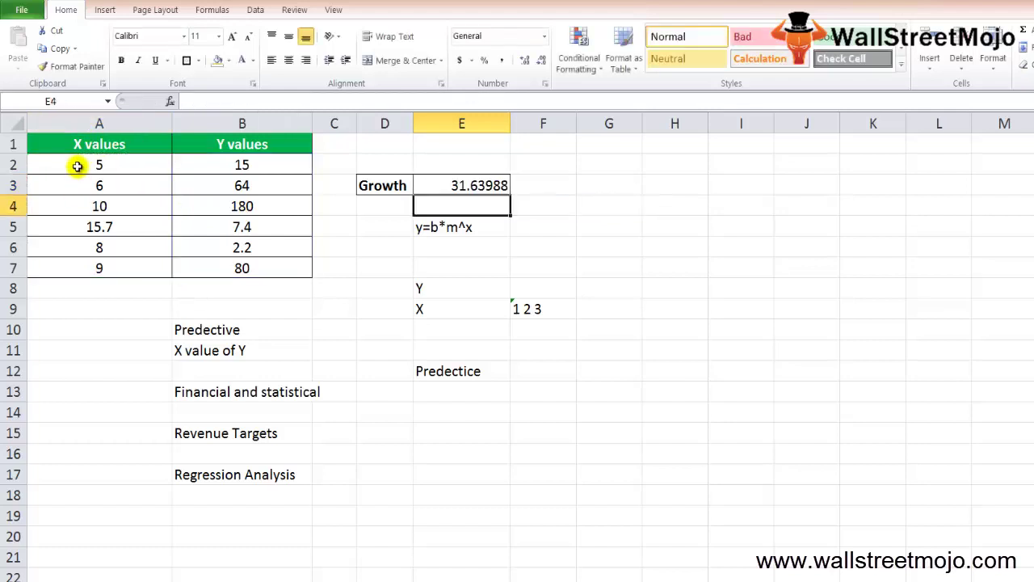
pyautogui.press('Up')
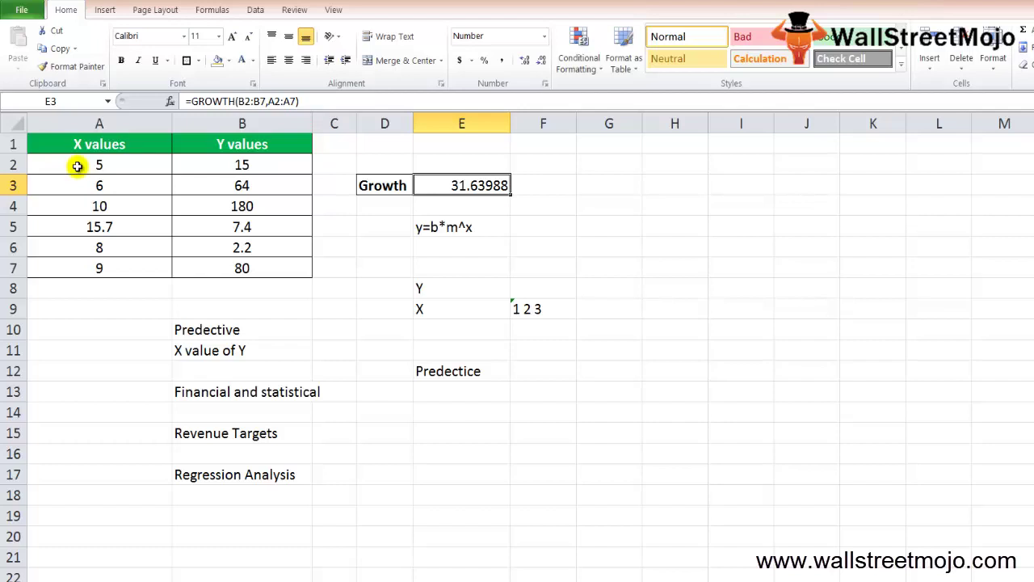
# - Examine the X values in A2:A7 and the Y values in B2:B7 used by the GROWTH formula
pyautogui.hotkey('ctrl', 'pagedown')
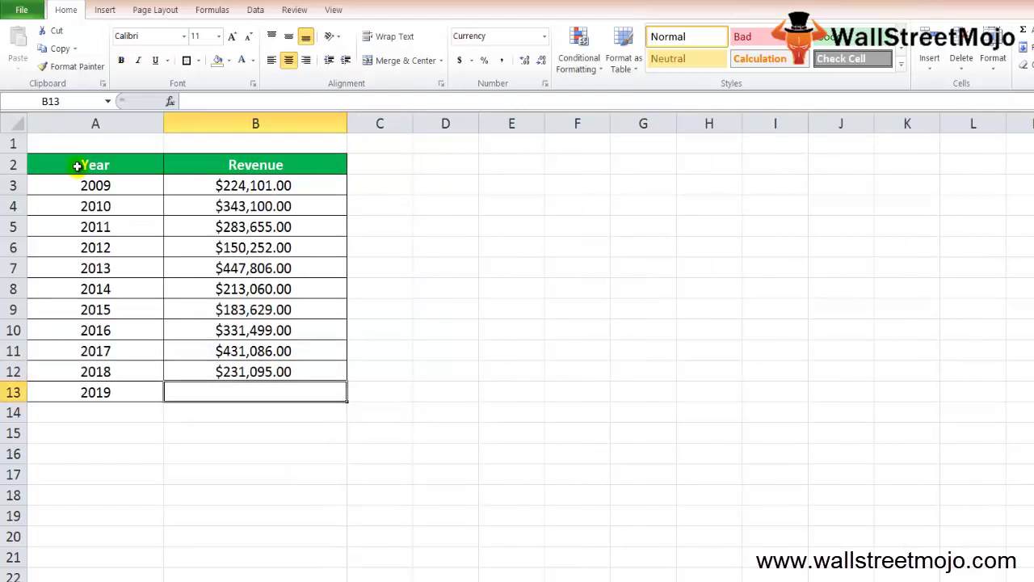
pyautogui.hotkey('ctrl', 'pageup')
pyautogui.press('Up')
pyautogui.press('Left')
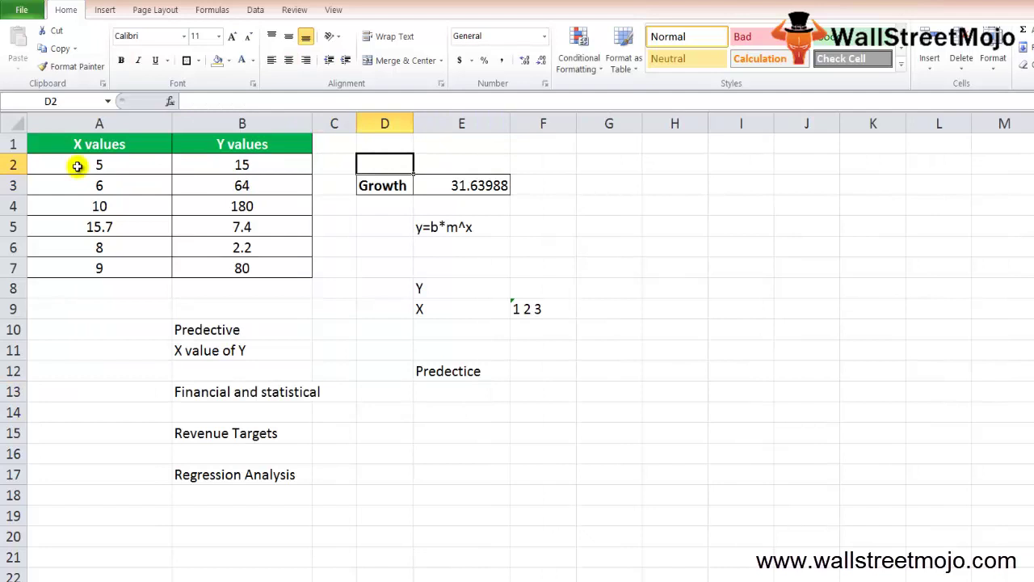
pyautogui.press('Down')
pyautogui.press('Down')
pyautogui.press('Left')
pyautogui.press('Left')
pyautogui.press('Up')
pyautogui.press('Left')
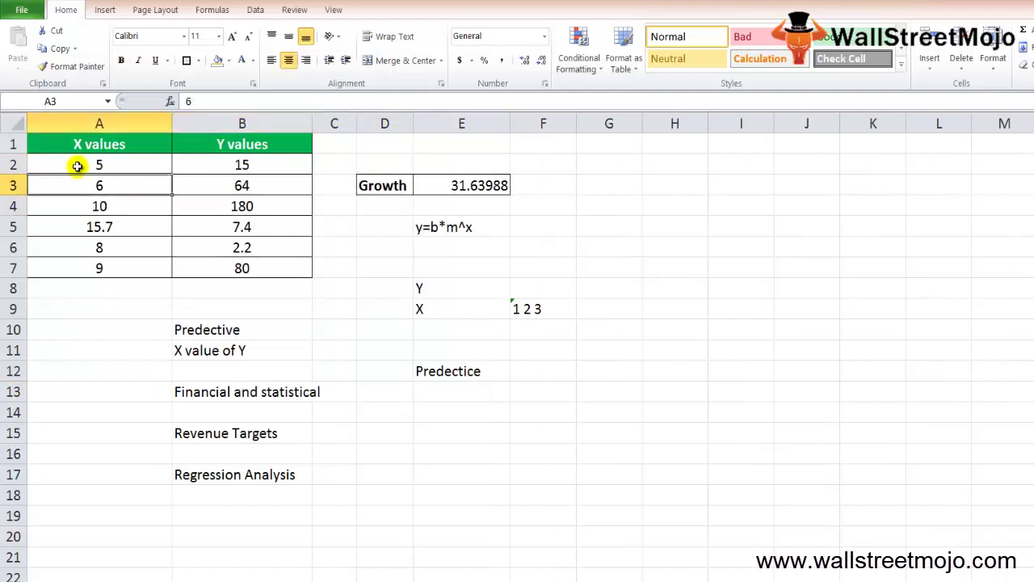
pyautogui.press('Up')
pyautogui.hotkey('shift', 'Down')
pyautogui.hotkey('shift', 'Down')
pyautogui.hotkey('shift', 'Down')
pyautogui.hotkey('shift', 'Down')
pyautogui.hotkey('shift', 'Down')
pyautogui.press('Up')
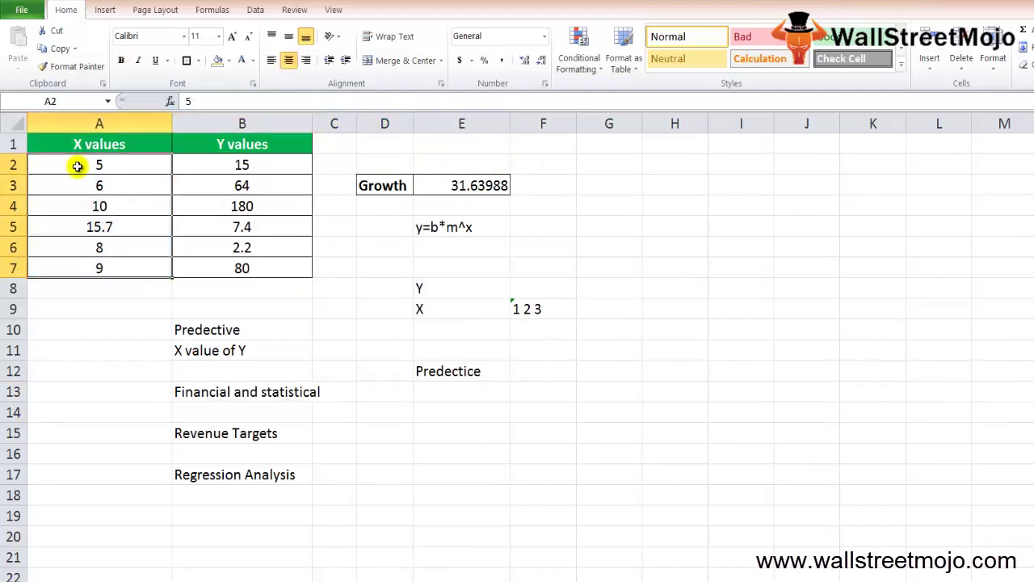
pyautogui.press('Right')
pyautogui.press('Down')
pyautogui.hotkey('shift', 'Down')
pyautogui.hotkey('shift', 'Down')
pyautogui.hotkey('shift', 'Down')
pyautogui.hotkey('shift', 'Down')
pyautogui.hotkey('shift', 'Down')
pyautogui.press('Right')
pyautogui.press('Right')
# - Switch to the worksheet with the yearly revenue table, at the empty 2019 revenue cell B13
pyautogui.hotkey('ctrl', 'pagedown')
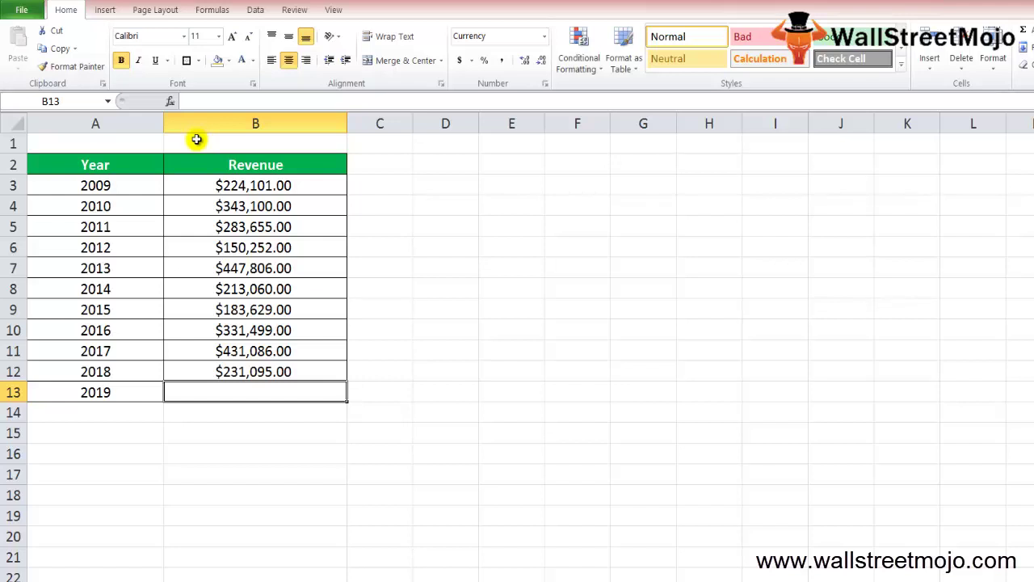
pyautogui.press('Down')
pyautogui.press('Up')
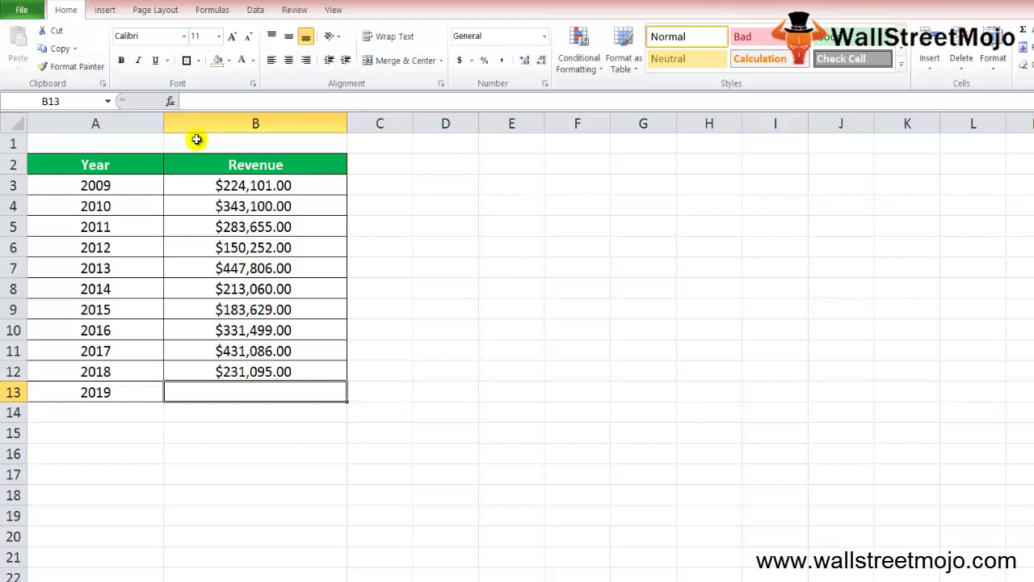
# - Examine the Year column and the revenues in B3:B12, ending at the empty 2019 revenue cell
pyautogui.press('Up')
pyautogui.press('Up')
pyautogui.press('Up')
pyautogui.press('Up')
pyautogui.press('Up')
pyautogui.press('Up')
pyautogui.press('Up')
pyautogui.press('Up')
pyautogui.press('Up')
pyautogui.press('Up')
pyautogui.press('Up')
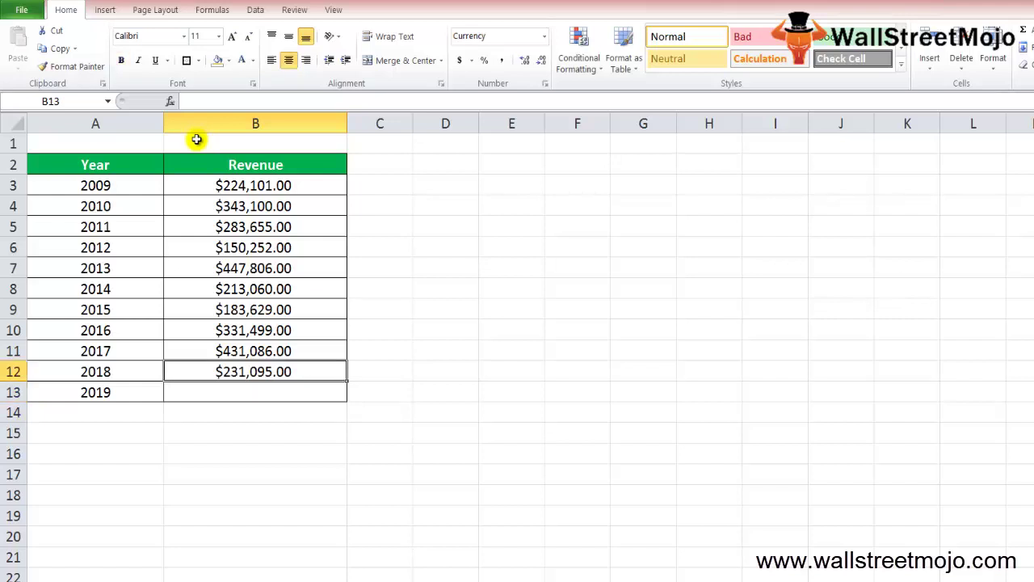
pyautogui.press('Left')
pyautogui.press('Down')
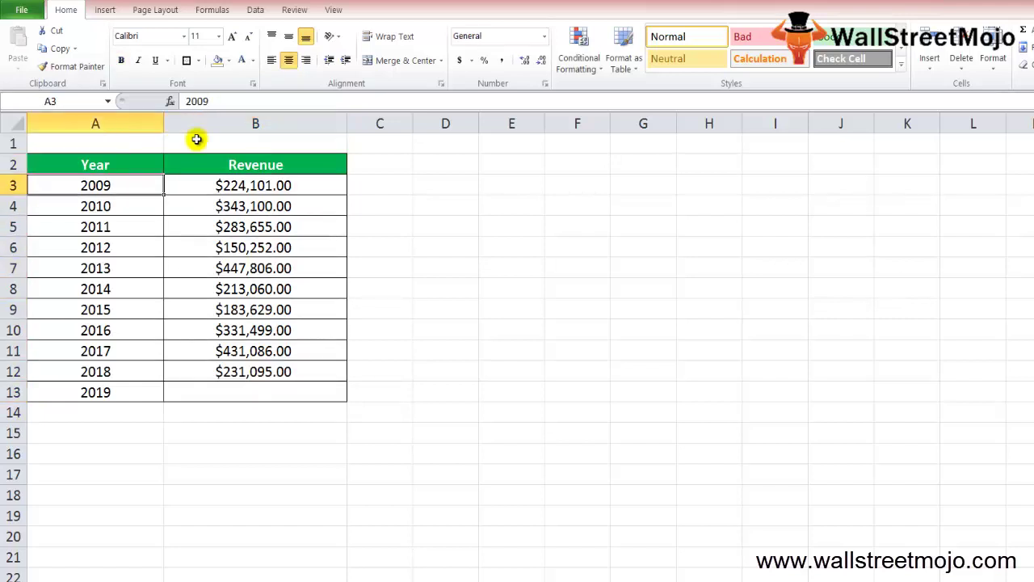
pyautogui.hotkey('ctrl', 'shift', 'Down')
pyautogui.press('Right')
pyautogui.hotkey('ctrl', 'shift', 'Down')
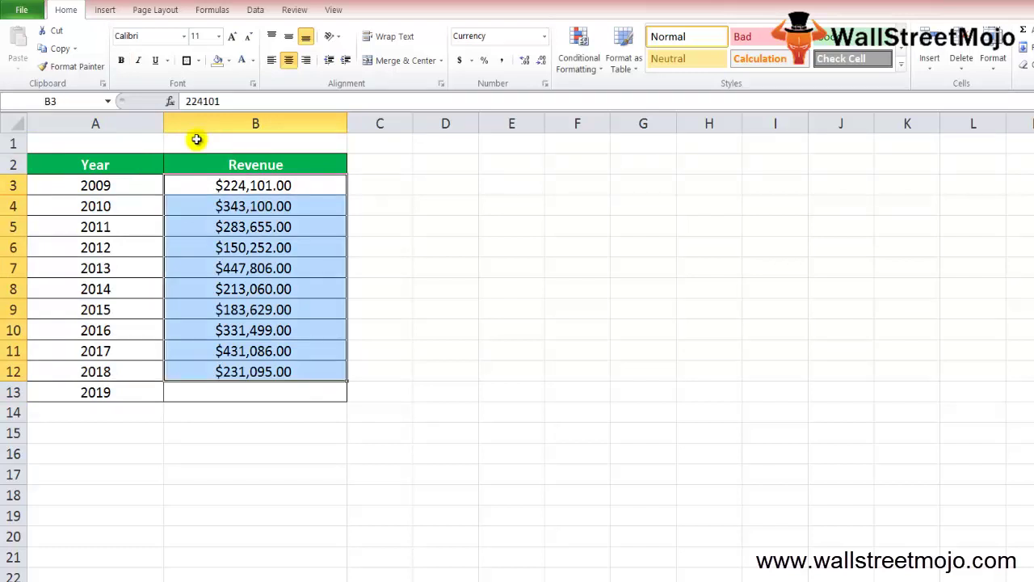
pyautogui.press('Down')
pyautogui.press('Down')
pyautogui.press('Down')
pyautogui.press('Down')
pyautogui.press('Down')
pyautogui.press('Down')
pyautogui.press('Down')
pyautogui.press('Down')
pyautogui.press('Down')
pyautogui.press('Down')
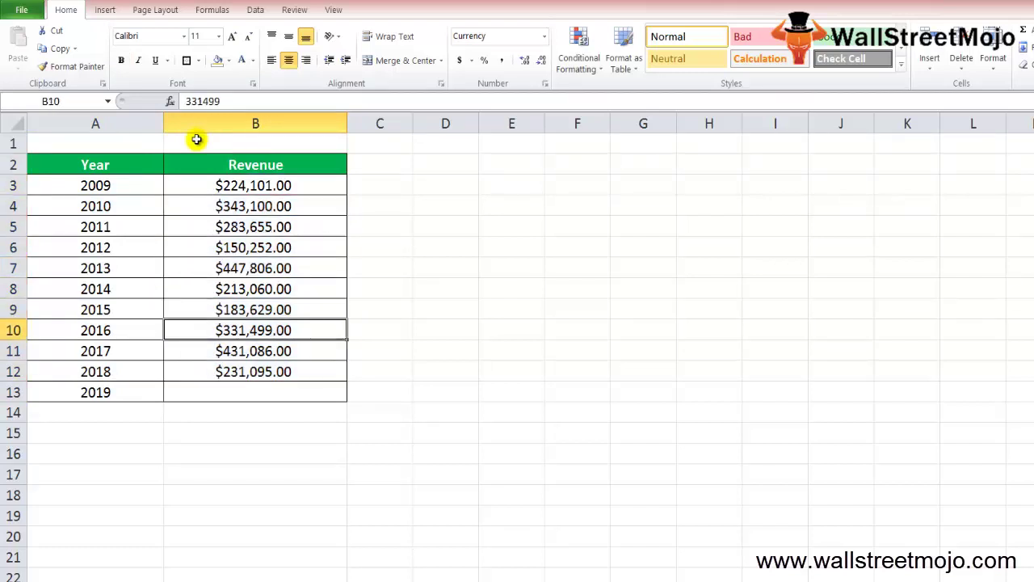
pyautogui.press('Up')
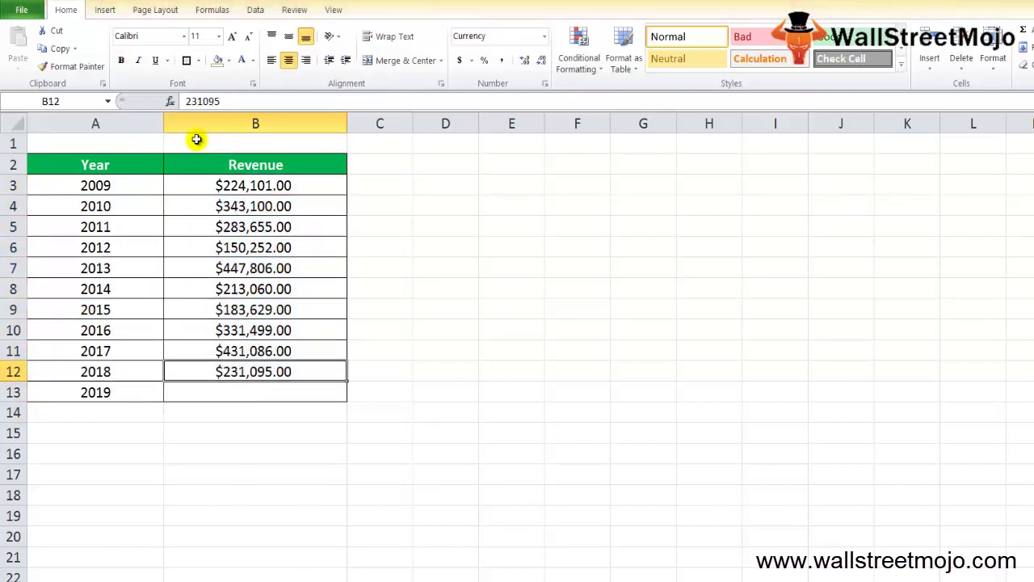
pyautogui.press('Down')
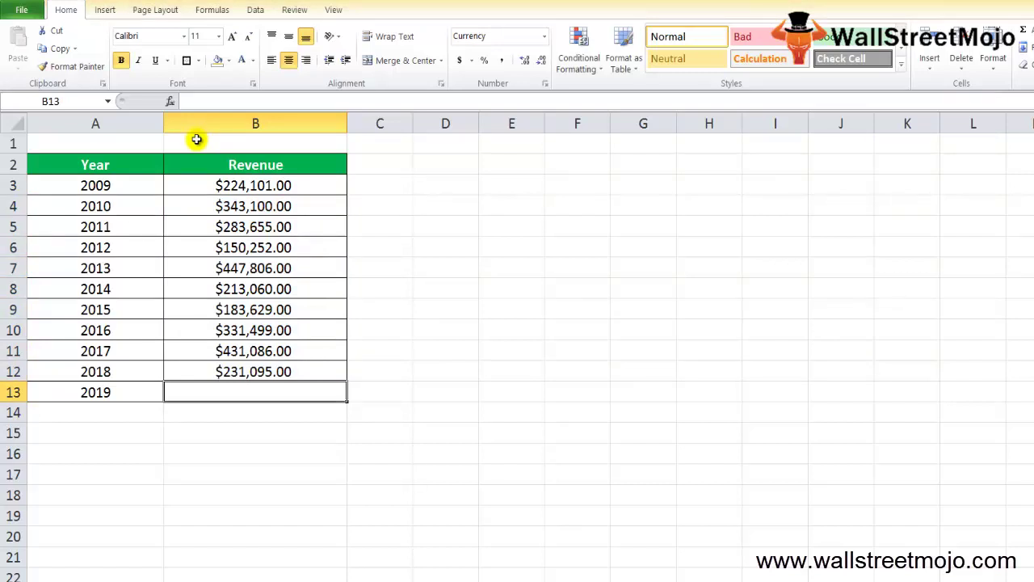
# - Review the 2009 to 2018 revenue figures again as the basis for the 2019 prediction in B13
pyautogui.press('Up')
pyautogui.press('Up')
pyautogui.press('Up')
pyautogui.press('Up')
pyautogui.press('Up')
pyautogui.press('Up')
pyautogui.press('Up')
pyautogui.press('Up')
pyautogui.press('Up')
pyautogui.press('Up')
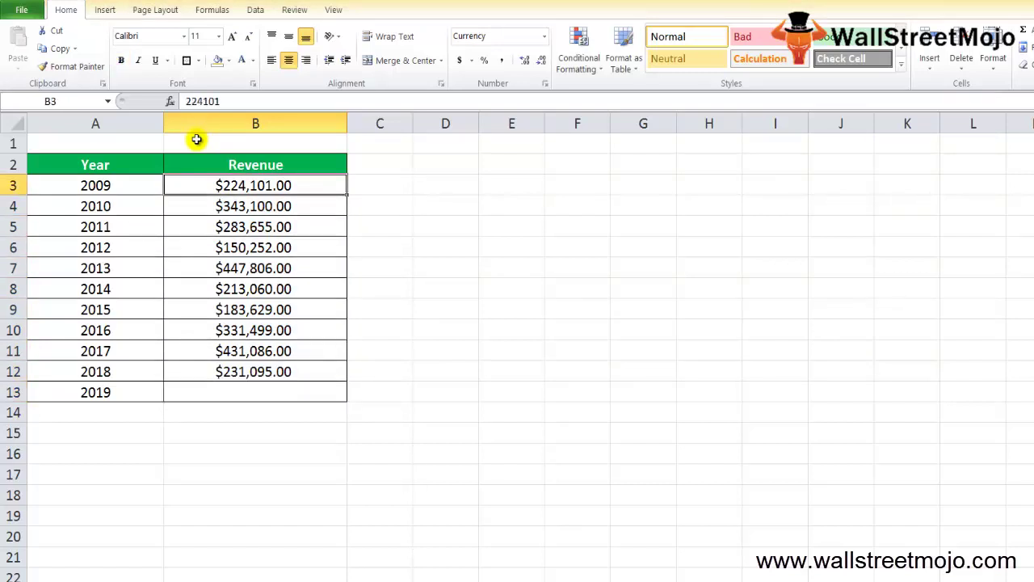
pyautogui.press('Down')
pyautogui.press('Down')
pyautogui.press('Down')
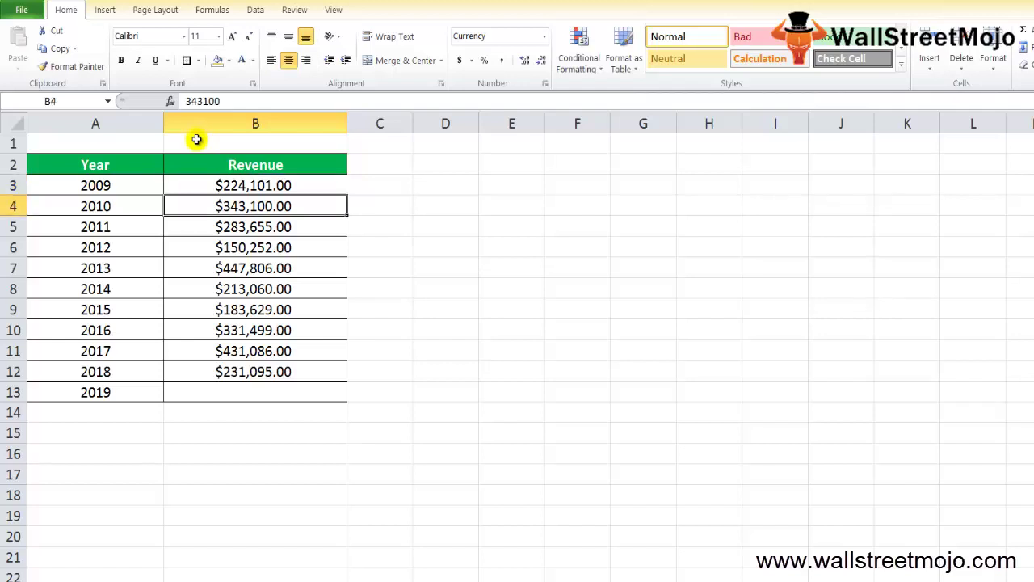
pyautogui.press('Down')
pyautogui.press('Down')
pyautogui.press('Down')
pyautogui.press('Down')
pyautogui.press('Down')
pyautogui.press('Down')
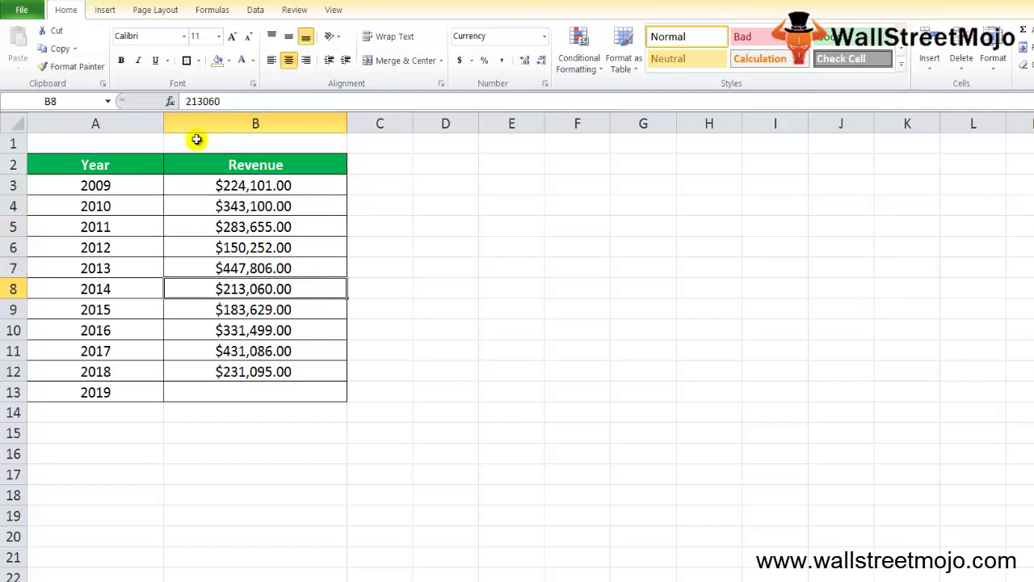
pyautogui.hotkey('ctrl', 'shift', 'Up')
pyautogui.hotkey('shift', 'Down')
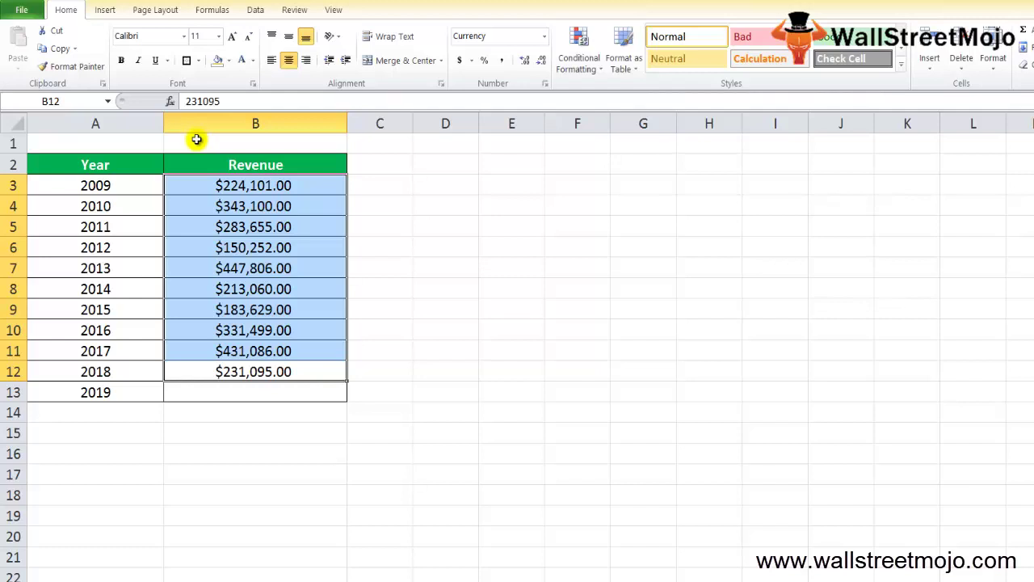
pyautogui.press('Down')
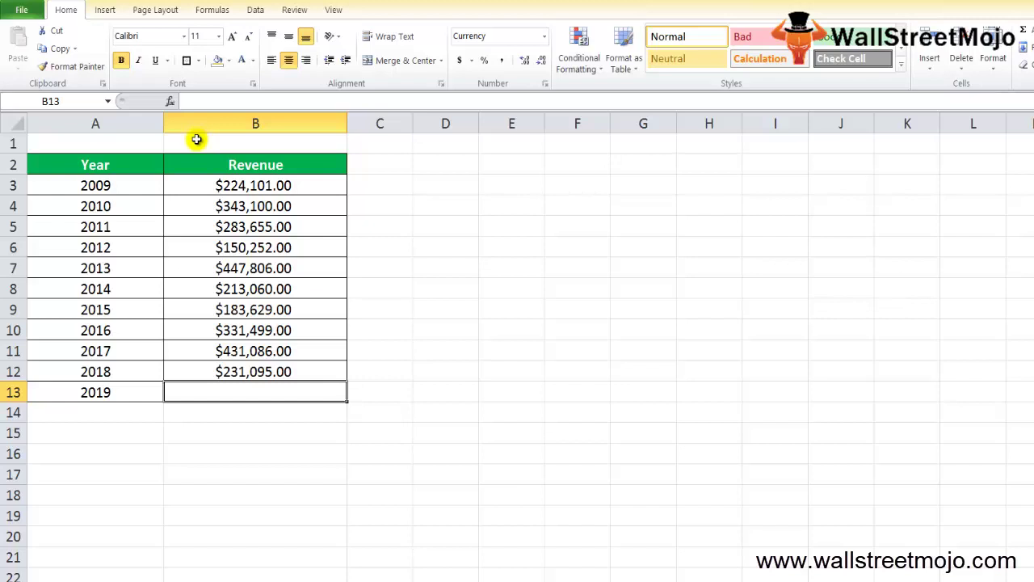
pyautogui.press('Left')
pyautogui.press('Right')
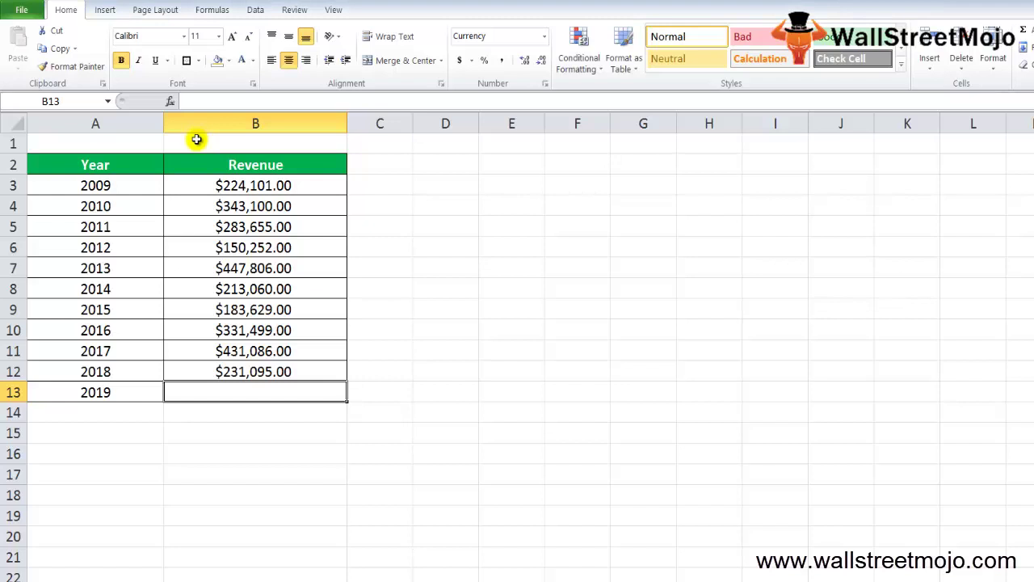
# - Start a GROWTH formula in B13 with the revenues B3:B12 as the known y's
pyautogui.write('=g')
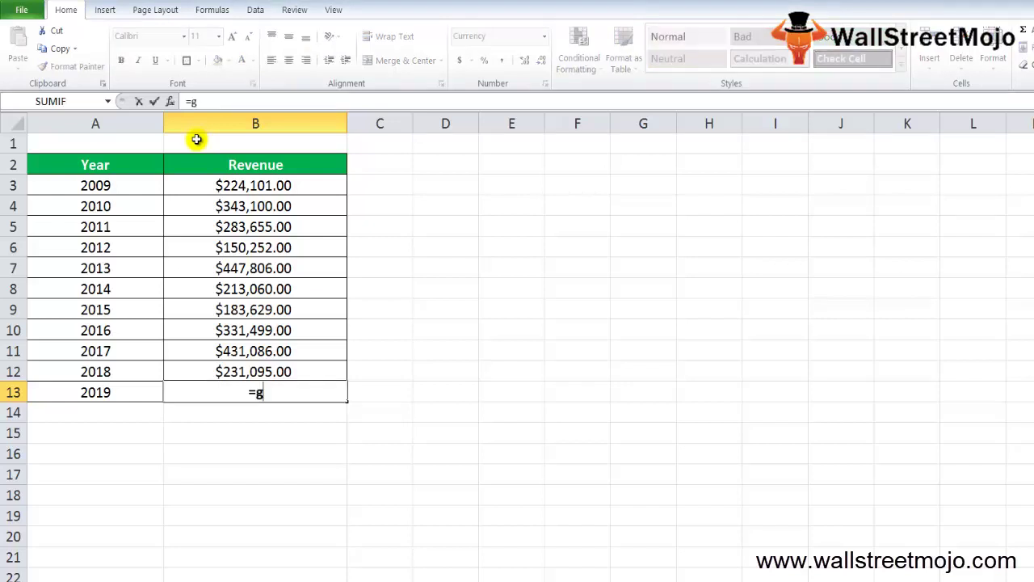
pyautogui.press('Tab')
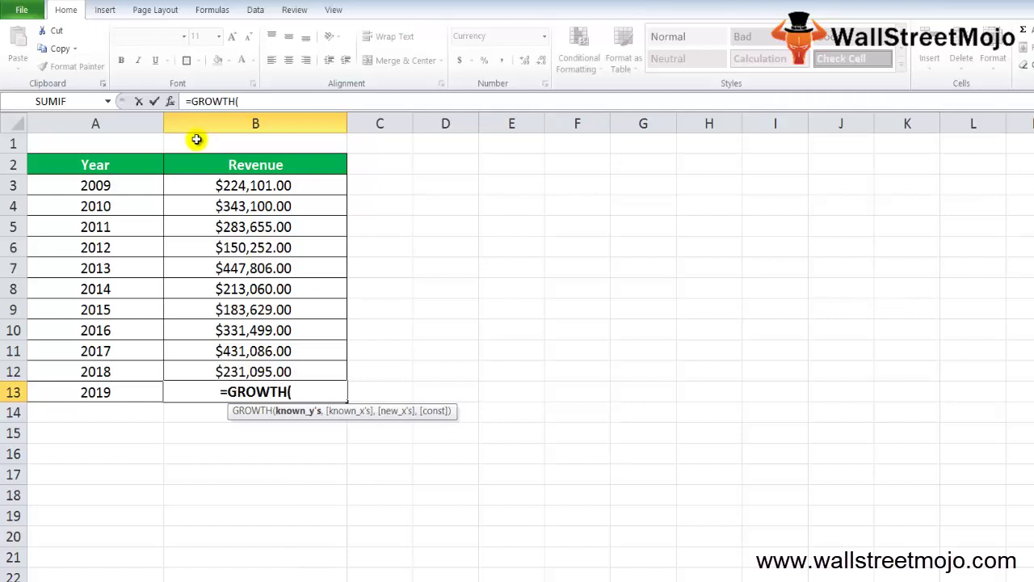
pyautogui.click(231, 188)
pyautogui.hotkey('shift', 'Down')
pyautogui.hotkey('shift', 'Down')
pyautogui.hotkey('shift', 'Down')
pyautogui.hotkey('shift', 'Down')
pyautogui.hotkey('shift', 'Down')
pyautogui.hotkey('shift', 'Down')
pyautogui.hotkey('shift', 'Down')
pyautogui.hotkey('shift', 'Down')
pyautogui.hotkey('shift', 'Down')
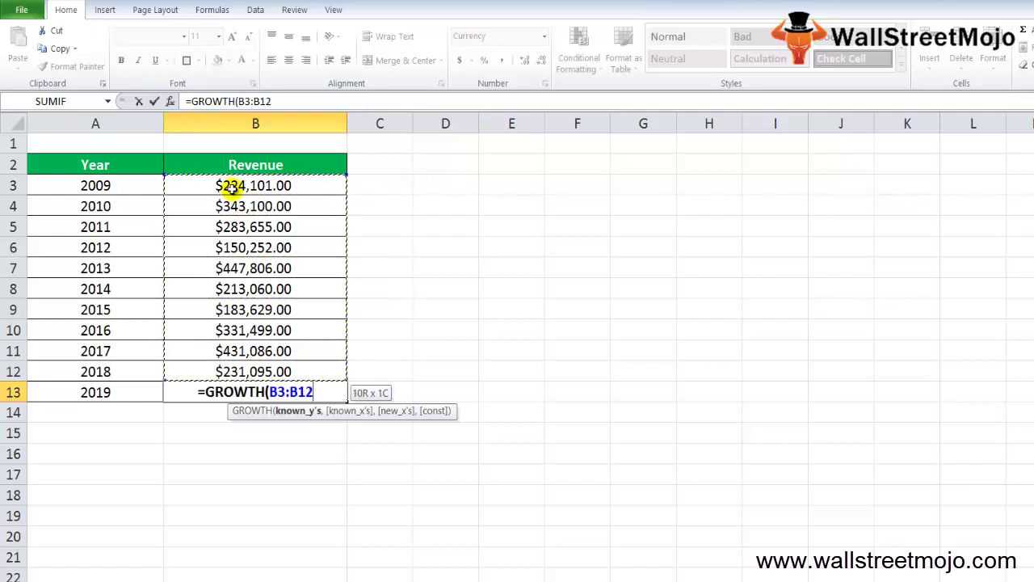
pyautogui.write(',')
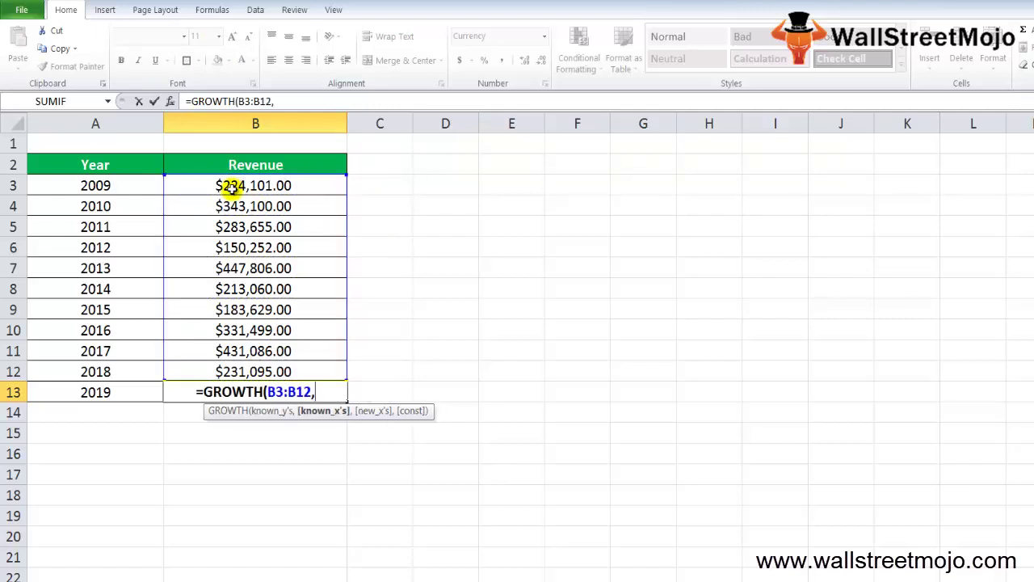
# - Complete the GROWTH formula in B13 with the years A3:A13 as the known x's
pyautogui.click(118, 188)
pyautogui.hotkey('shift', 'Down')
pyautogui.hotkey('shift', 'Down')
pyautogui.hotkey('shift', 'Down')
pyautogui.hotkey('shift', 'Down')
pyautogui.hotkey('shift', 'Down')
pyautogui.hotkey('shift', 'Down')
pyautogui.hotkey('shift', 'Down')
pyautogui.hotkey('shift', 'Down')
pyautogui.hotkey('shift', 'Down')
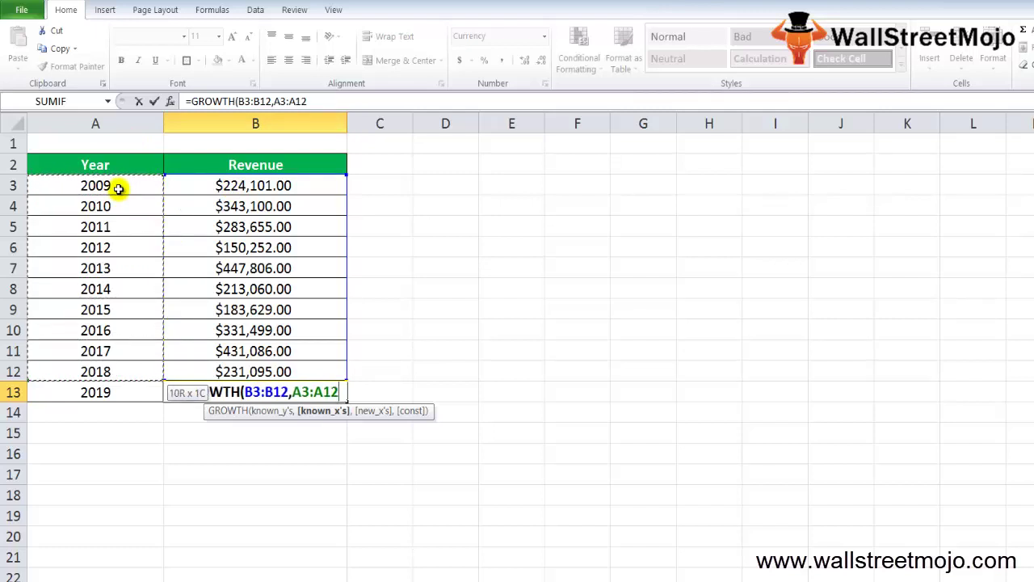
pyautogui.hotkey('shift', 'Down')
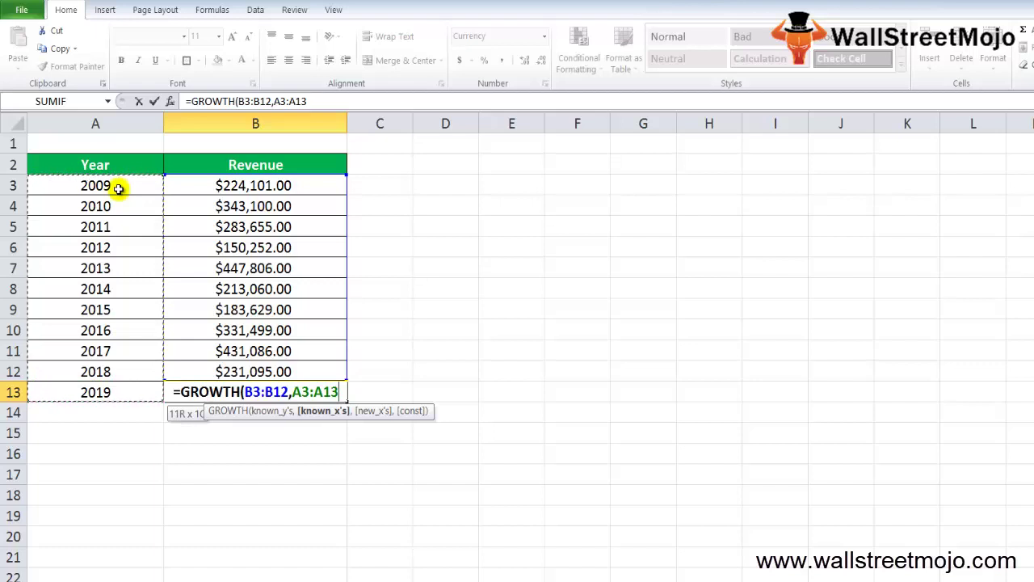
pyautogui.write(')')
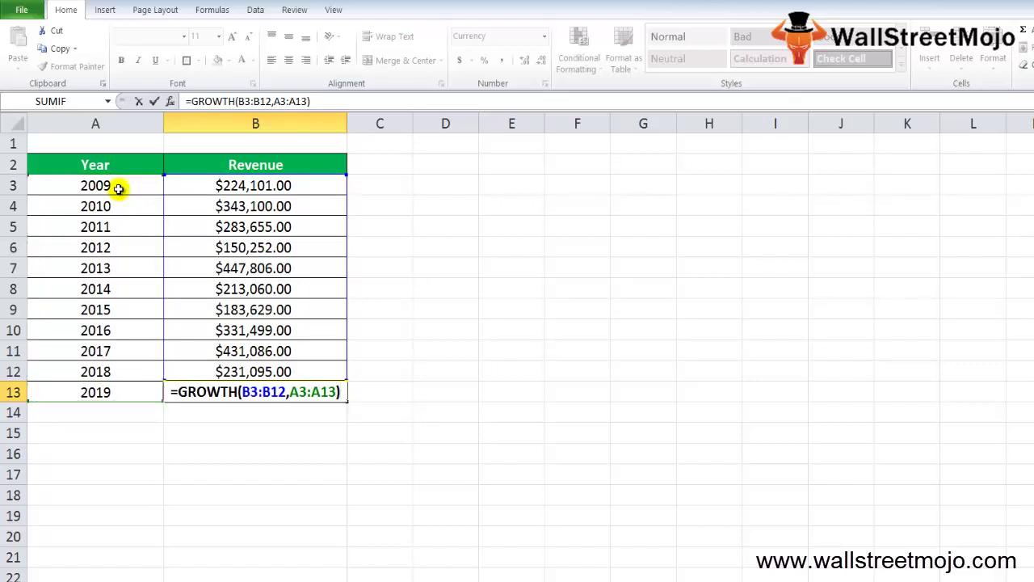
pyautogui.press('Return')
# - Correct the B13 formula to =GROWTH(B3:B12,A3:A12,A13), so that 2019 is the new x value
pyautogui.press('Up')
pyautogui.press('Up')
pyautogui.press('Down')
pyautogui.press('F2')
pyautogui.press('Left')
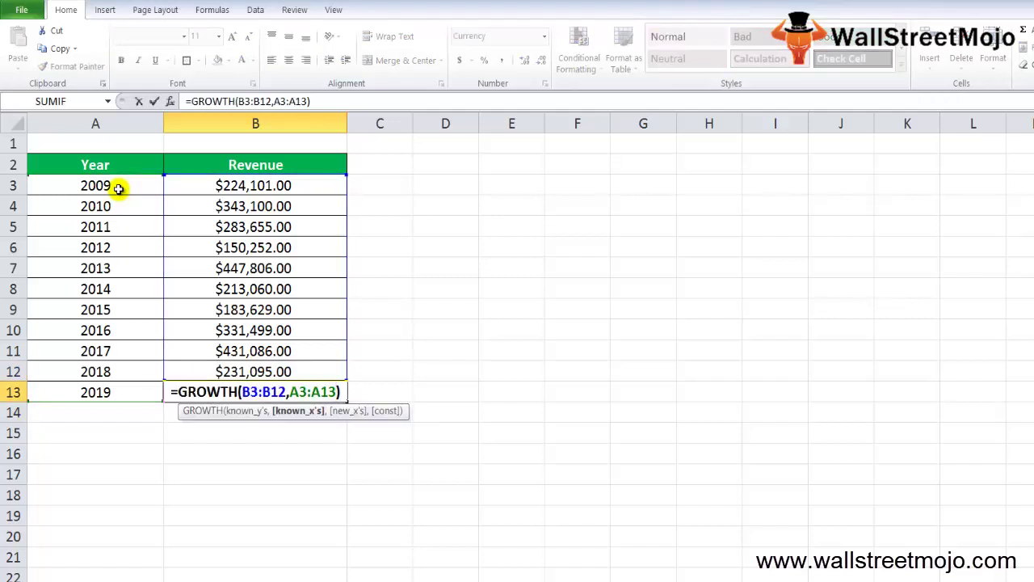
pyautogui.press('BackSpace')
pyautogui.press('BackSpace')
pyautogui.write('12,')
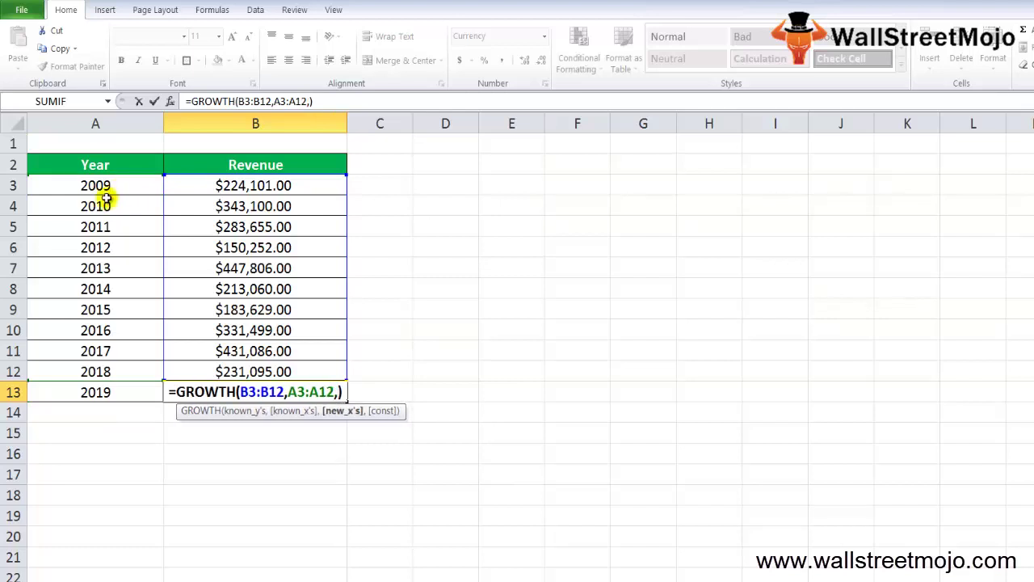
pyautogui.click(59, 395)
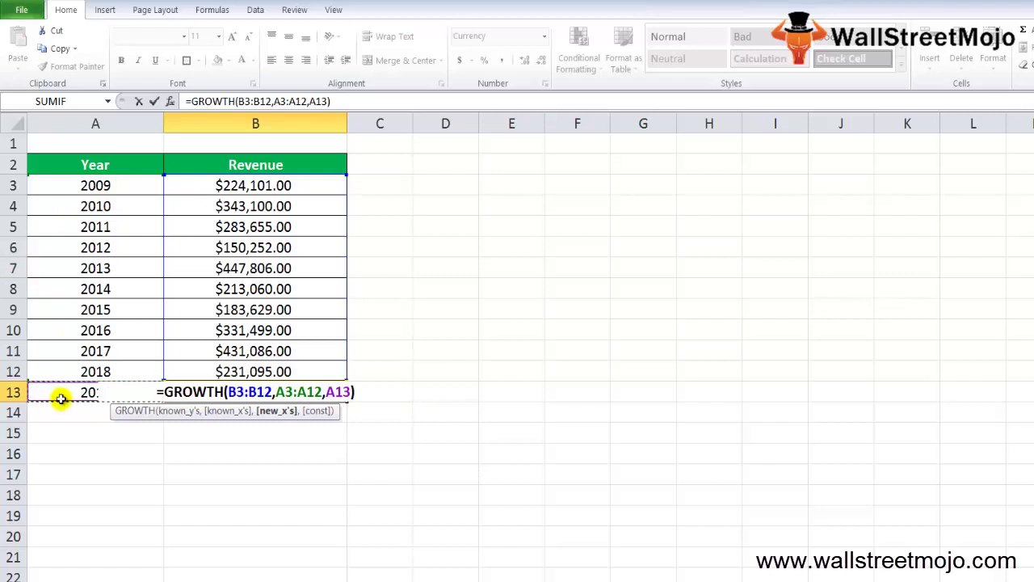
pyautogui.press('Return')
pyautogui.press('Up')
pyautogui.press('F2')
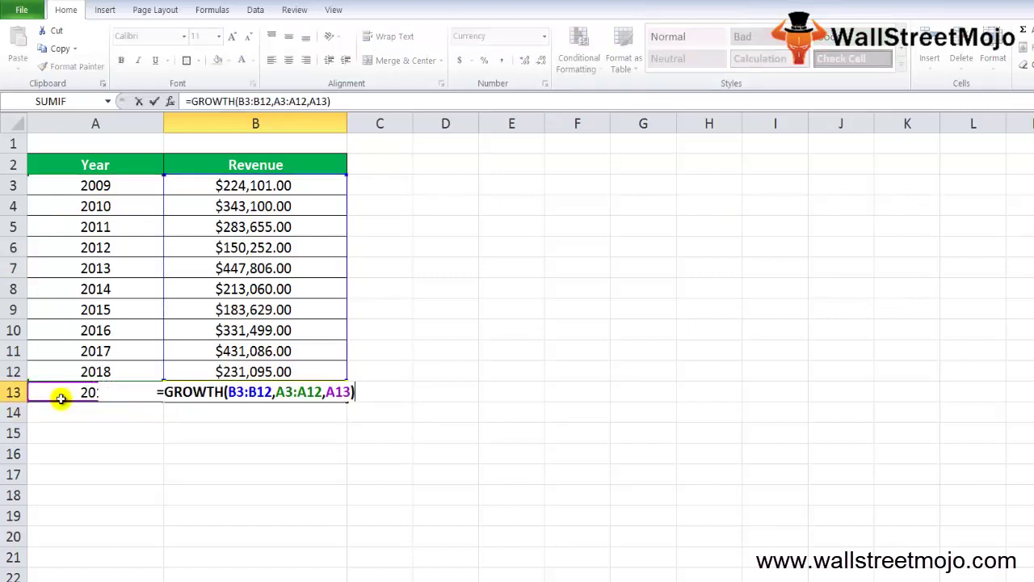
pyautogui.press('Escape')
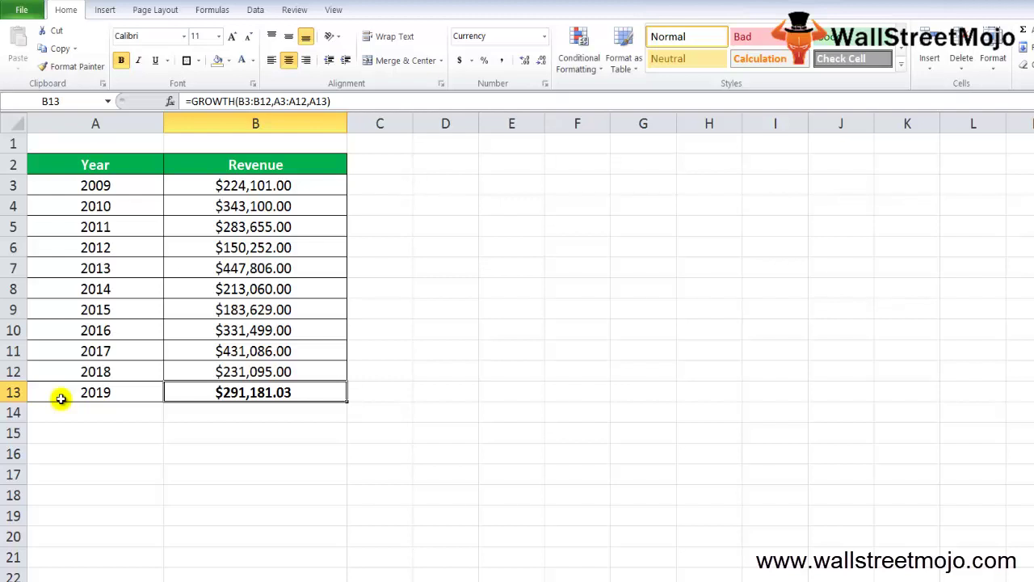
# - Calculate the average of the 2009 to 2018 revenues in C13 with =AVERAGE(B3:B12)
pyautogui.press('Right')
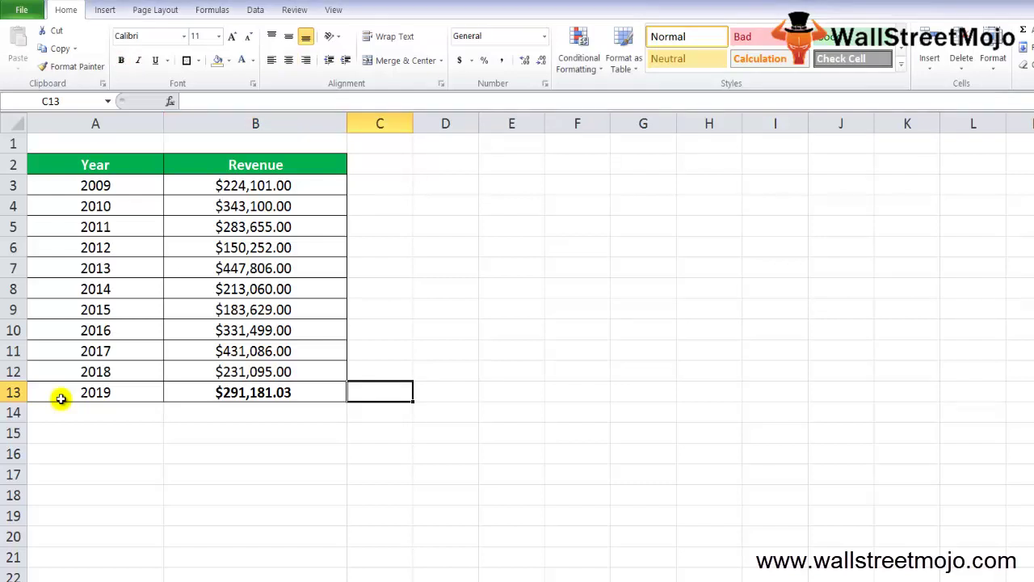
pyautogui.write('==')
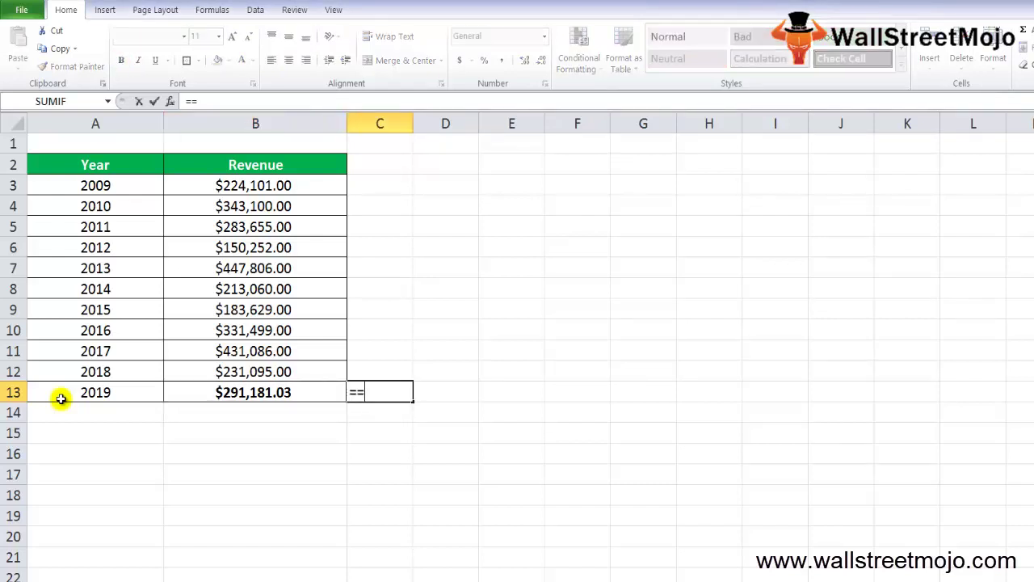
pyautogui.press('BackSpace')
pyautogui.write('aver')
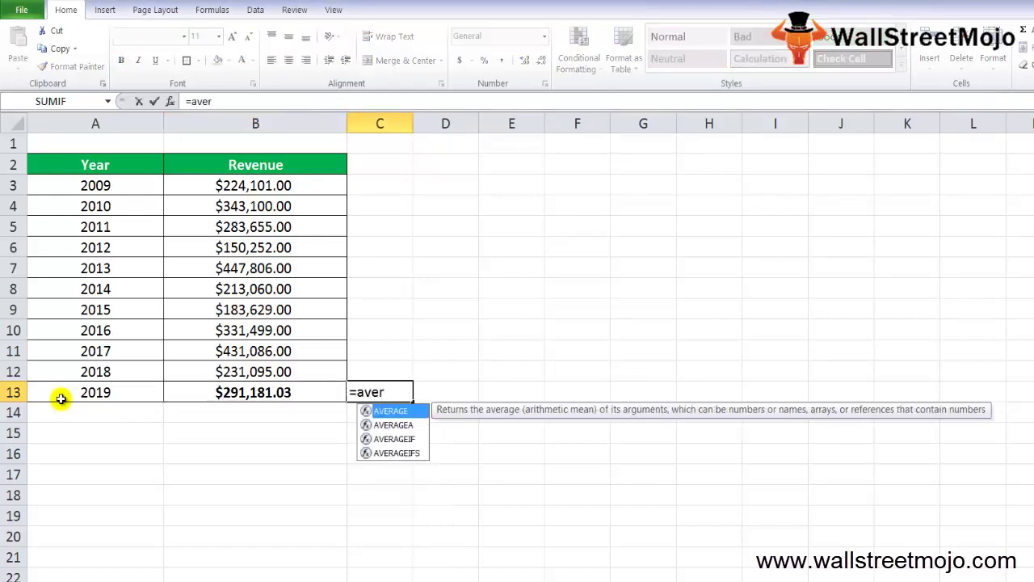
pyautogui.press('Tab')
pyautogui.press('Up')
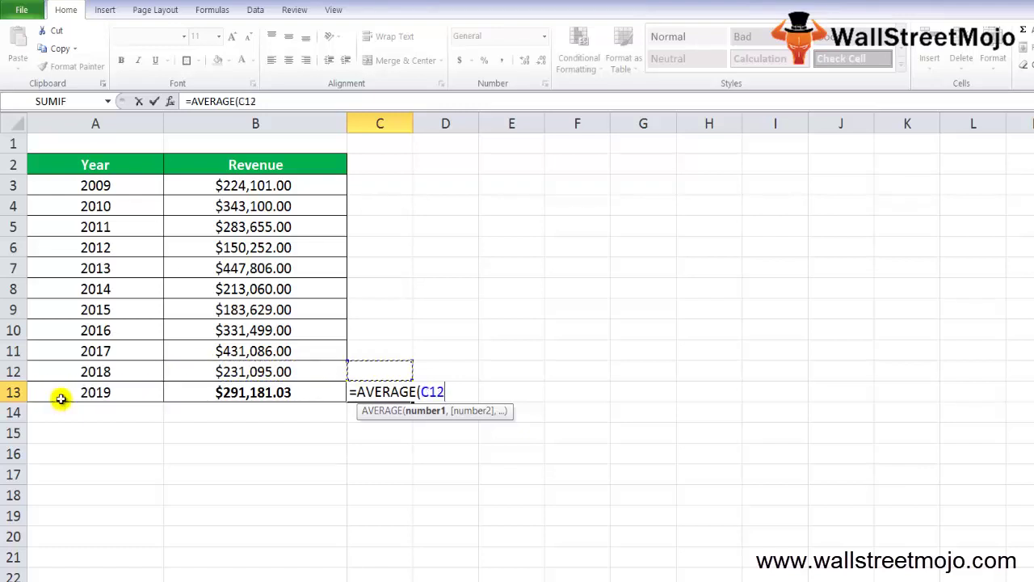
pyautogui.hotkey('ctrl', 'shift', 'Up')
pyautogui.hotkey('shift', 'Down')
pyautogui.press('Return')
pyautogui.press('Up')
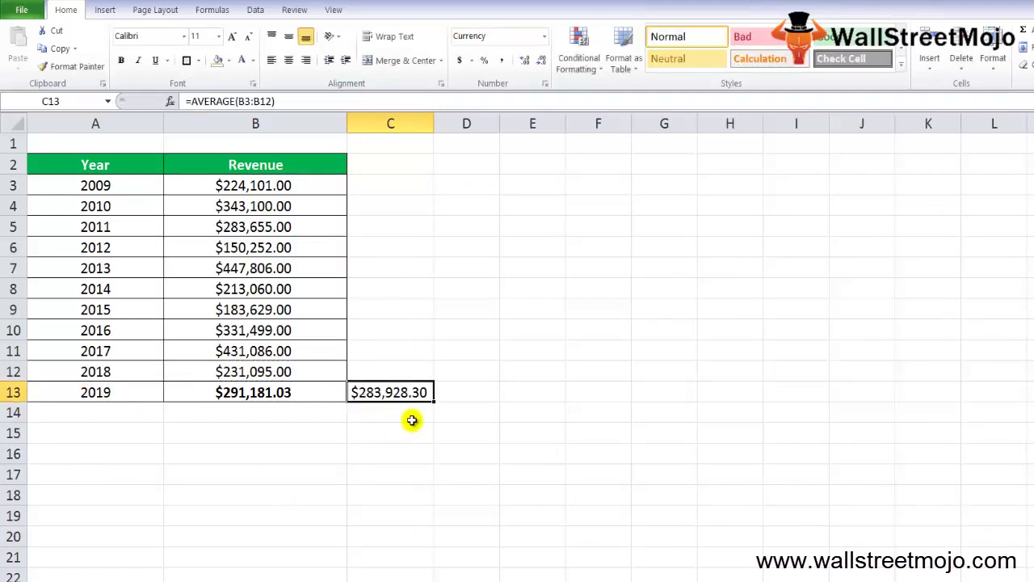
# - Compare the predicted 2019 revenue in B13 with the average, and clear the average from C13
pyautogui.click(275, 395)
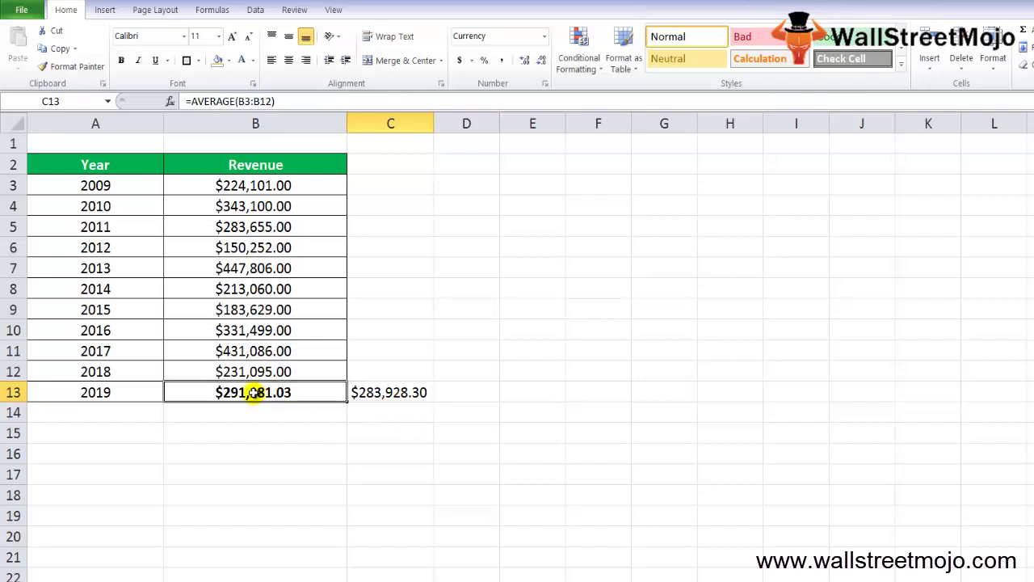
pyautogui.click(388, 393)
pyautogui.press('Delete')
pyautogui.press('Left')
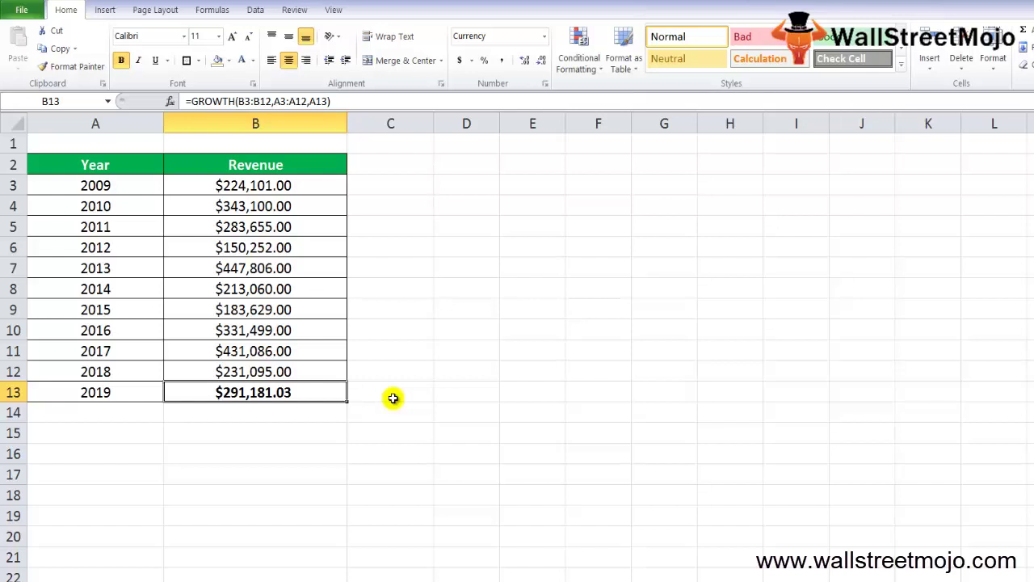
# - Switch to the bacteria worksheet and examine the times in A2:A14
pyautogui.hotkey('ctrl', 'pagedown')
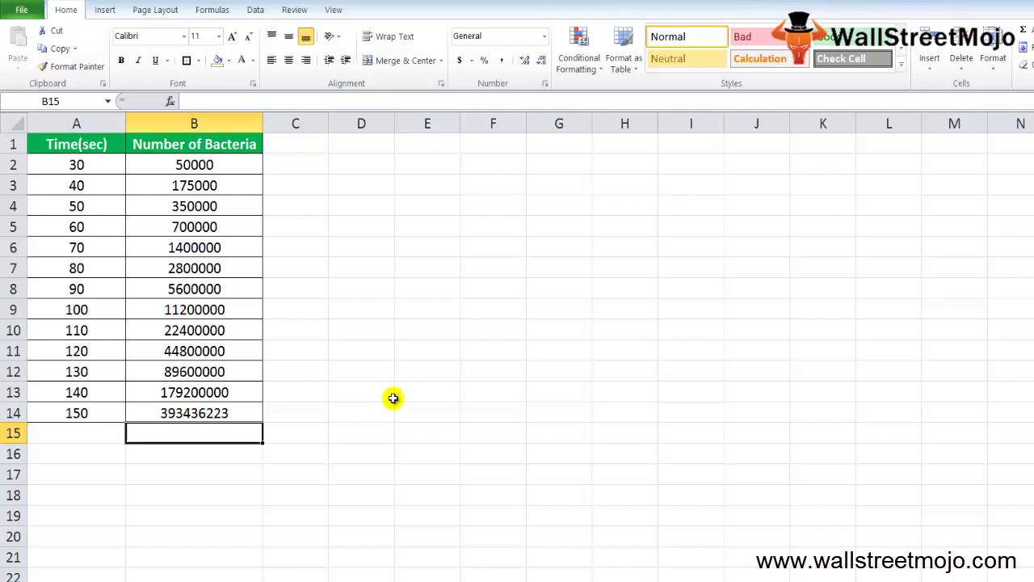
pyautogui.press('Up')
pyautogui.press('Left')
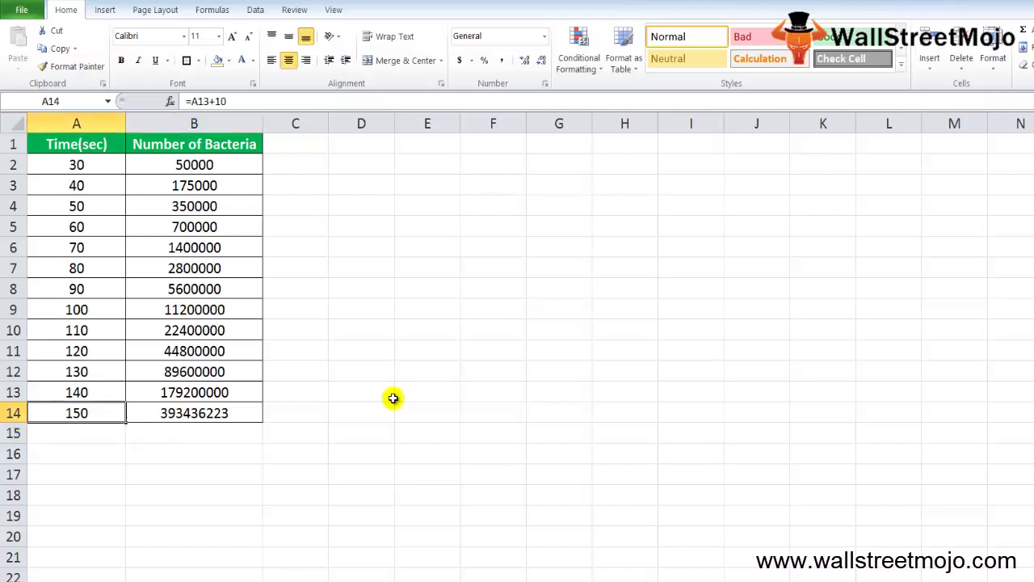
pyautogui.hotkey('shift', 'Up')
pyautogui.hotkey('shift', 'Up')
pyautogui.hotkey('shift', 'Up')
pyautogui.hotkey('shift', 'Up')
pyautogui.hotkey('shift', 'Up')
pyautogui.hotkey('shift', 'Up')
pyautogui.hotkey('shift', 'Up')
pyautogui.hotkey('shift', 'Up')
pyautogui.hotkey('shift', 'Up')
pyautogui.hotkey('shift', 'Up')
pyautogui.hotkey('shift', 'Up')
pyautogui.hotkey('shift', 'Up')
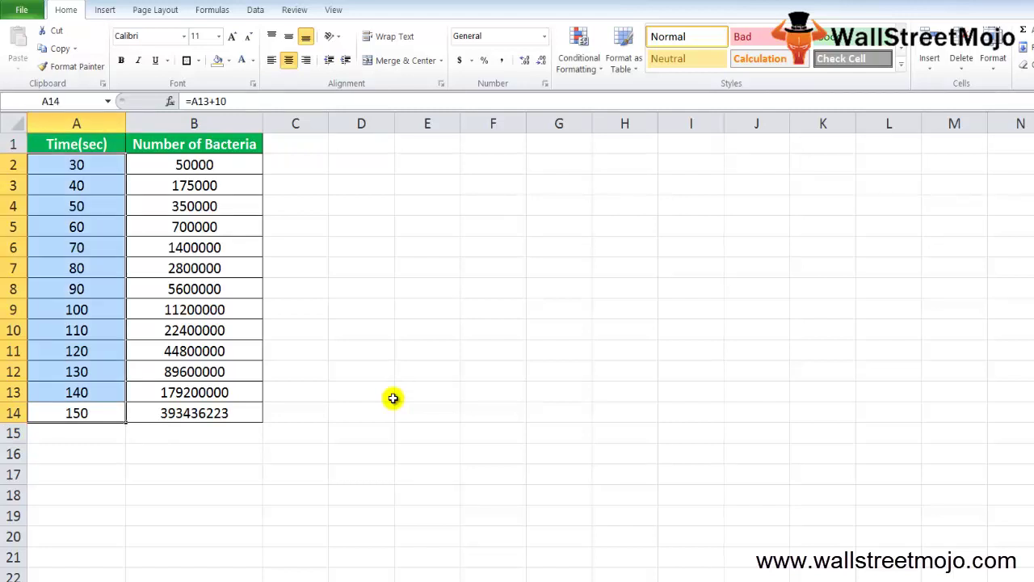
# - Examine the bacteria counts in B2:B14 and the formula behind the last one
pyautogui.press('Right')
pyautogui.hotkey('shift', 'Up')
pyautogui.hotkey('shift', 'Up')
pyautogui.hotkey('shift', 'Up')
pyautogui.hotkey('shift', 'Up')
pyautogui.hotkey('shift', 'Up')
pyautogui.hotkey('shift', 'Up')
pyautogui.hotkey('shift', 'Up')
pyautogui.hotkey('shift', 'Up')
pyautogui.hotkey('shift', 'Up')
pyautogui.hotkey('shift', 'Up')
pyautogui.hotkey('shift', 'Up')
pyautogui.hotkey('shift', 'Up')
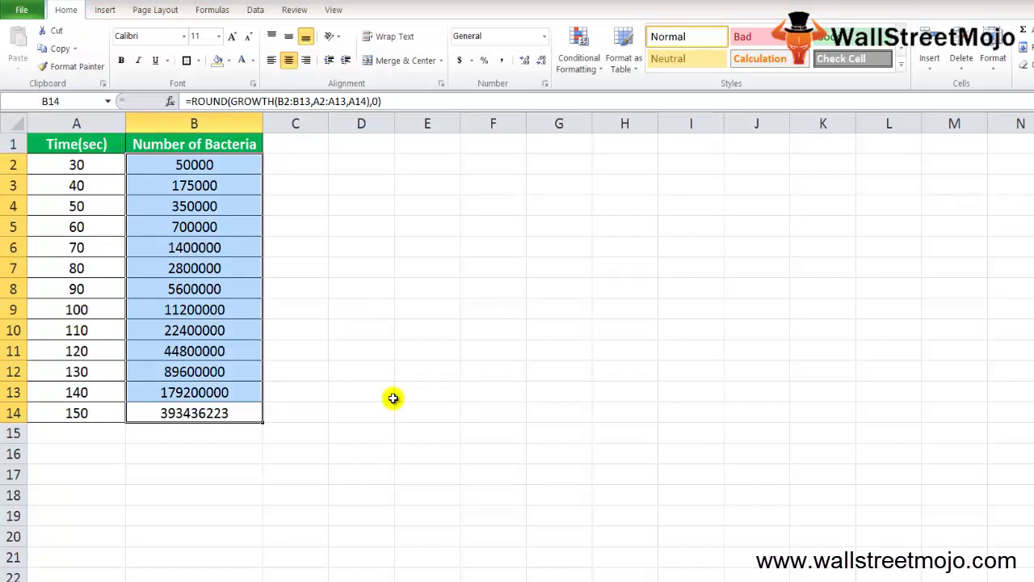
# - Clear the existing bacteria prediction for 150 seconds from B14
pyautogui.press('Down')
pyautogui.press('Down')
pyautogui.press('Up')
pyautogui.press('Up')
pyautogui.press('Delete')
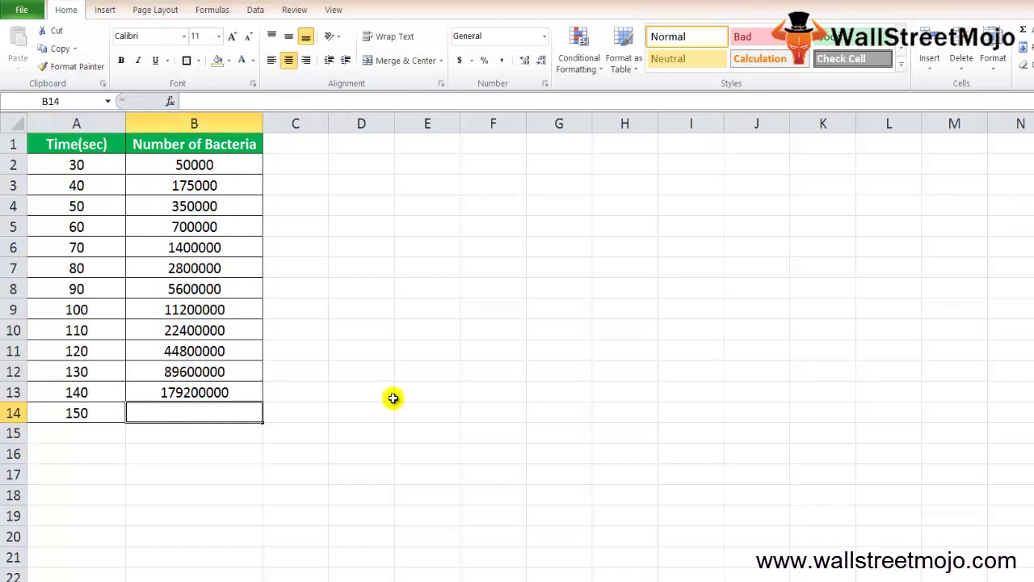
# - Review the Time column upward from 150 seconds and the first bacteria counts next to it
pyautogui.press('Left')
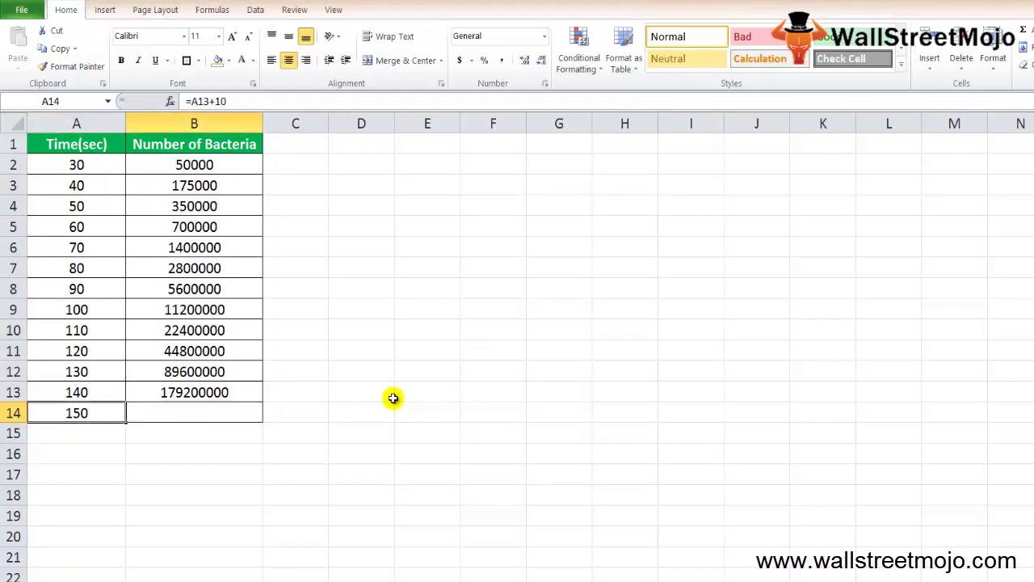
pyautogui.press('Up')
pyautogui.press('Down')
pyautogui.press('Right')
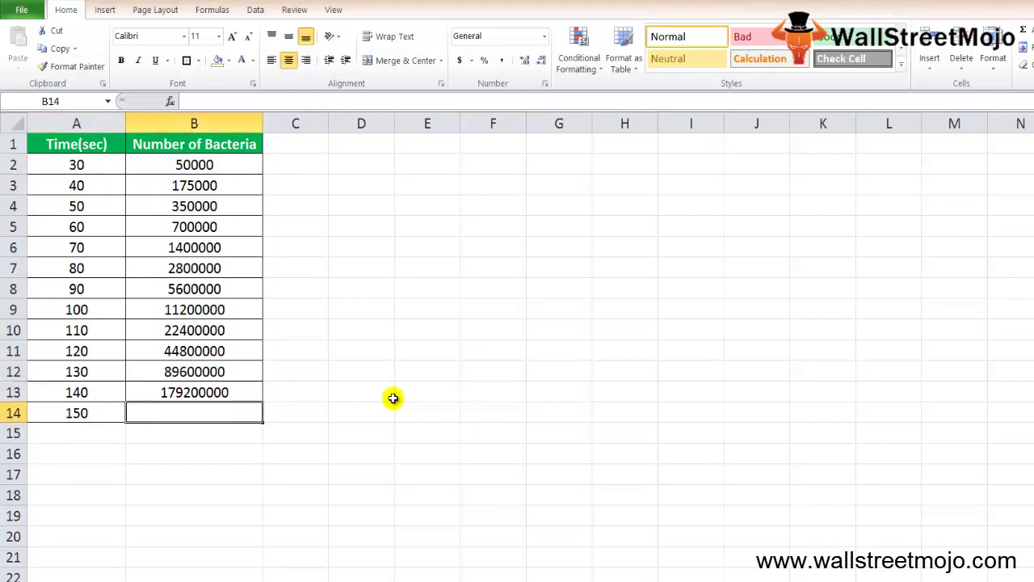
pyautogui.press('Left')
pyautogui.press('Up')
pyautogui.press('Up')
pyautogui.press('Up')
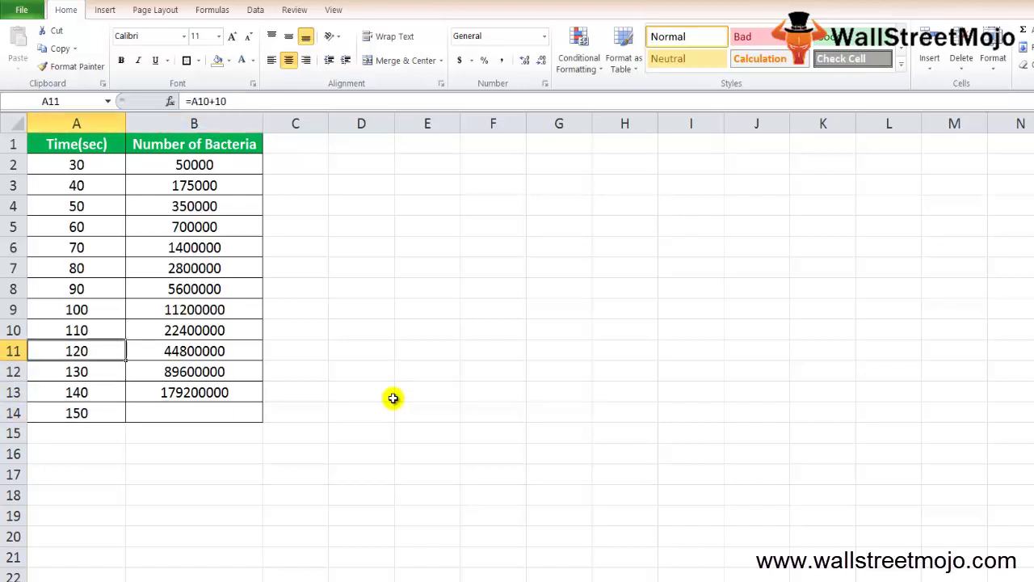
pyautogui.press('Up')
pyautogui.press('Up')
pyautogui.press('Up')
pyautogui.press('Up')
pyautogui.press('Up')
pyautogui.press('Up')
pyautogui.press('Up')
pyautogui.press('Up')
pyautogui.press('Up')
pyautogui.press('Up')
pyautogui.press('Right')
pyautogui.press('Down')
pyautogui.press('Left')
pyautogui.press('Down')
pyautogui.press('Right')
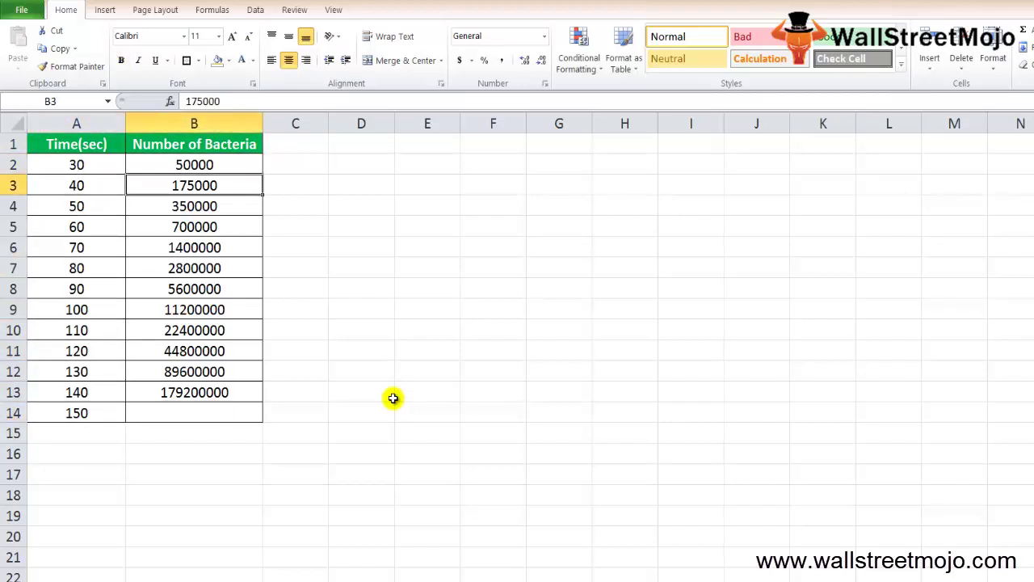
# - Review the remaining time intervals down to 150 seconds, ending at the empty bacteria cell B14
pyautogui.press('Left')
pyautogui.press('Down')
pyautogui.press('Down')
pyautogui.press('Down')
pyautogui.press('Down')
pyautogui.press('Down')
pyautogui.press('Down')
pyautogui.press('Down')
pyautogui.press('Down')
pyautogui.press('Down')
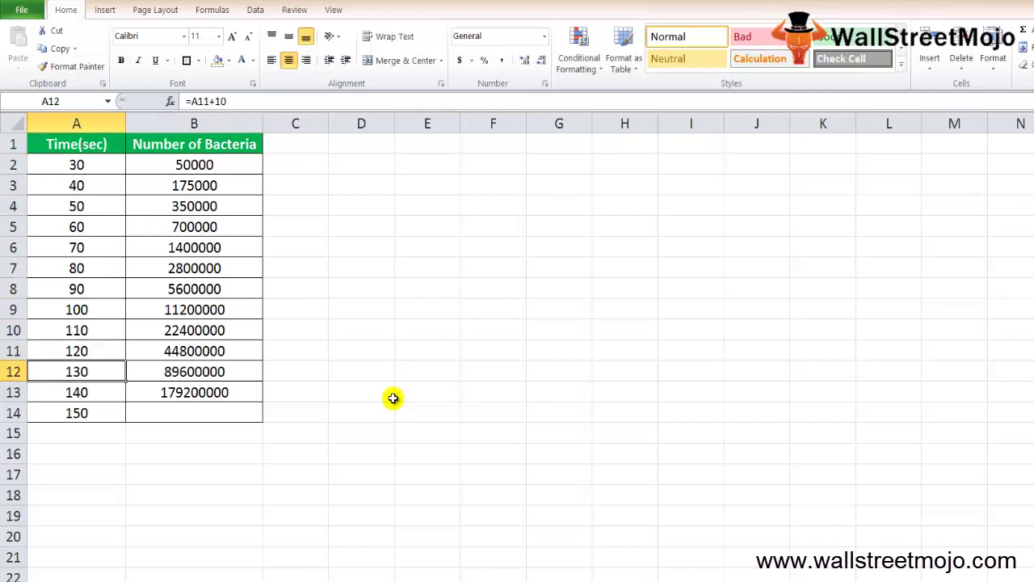
pyautogui.press('Down')
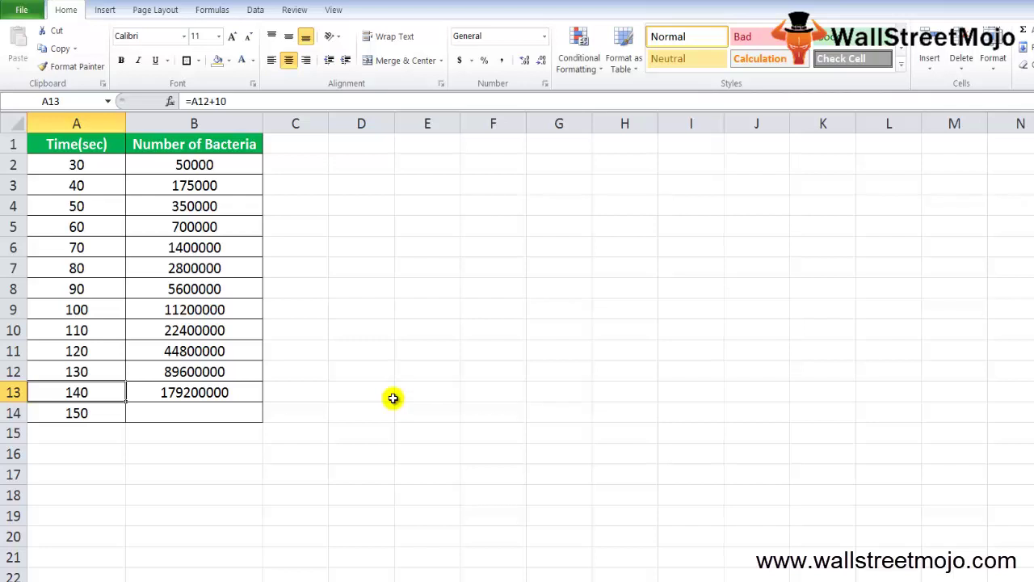
pyautogui.press('Tab')
pyautogui.press('Return')
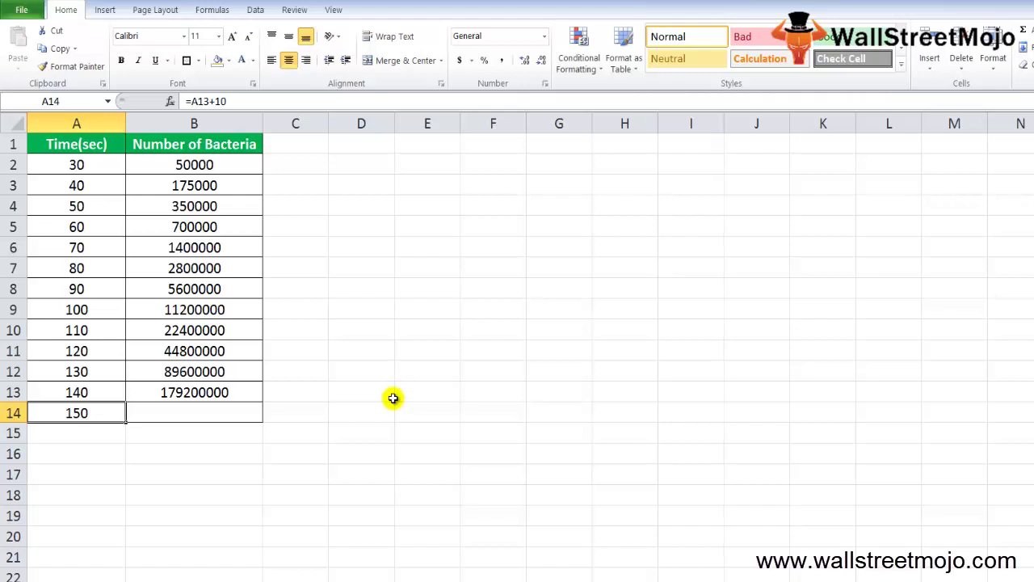
pyautogui.press('Right')
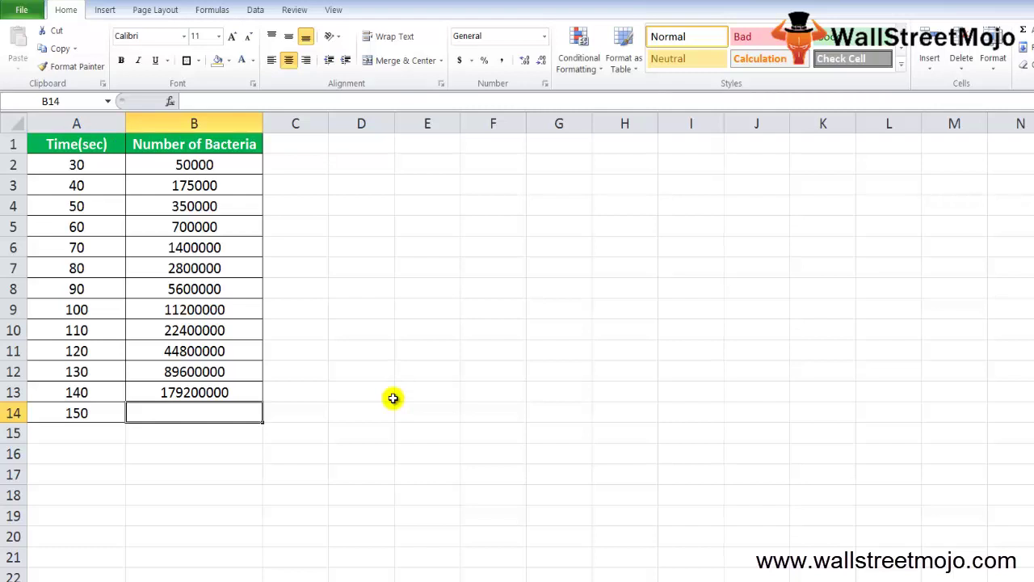
pyautogui.write('=rou')
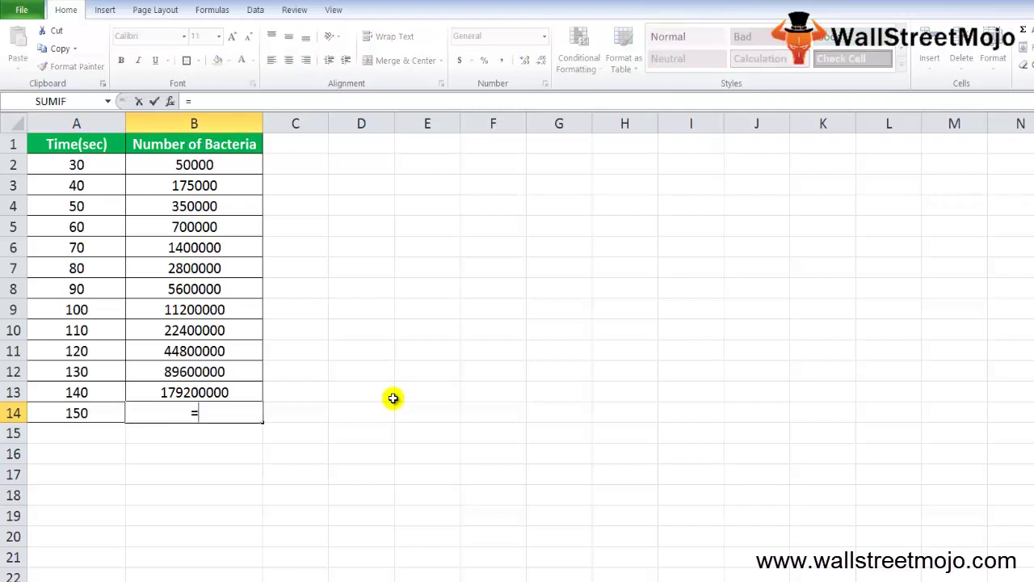
pyautogui.press('Tab')
pyautogui.press('Up')
pyautogui.press('BackSpace')
pyautogui.press('BackSpace')
pyautogui.press('BackSpace')
pyautogui.press('BackSpace')
pyautogui.press('BackSpace')
pyautogui.press('BackSpace')
pyautogui.press('BackSpace')
pyautogui.press('BackSpace')
pyautogui.press('BackSpace')
# - Start a GROWTH formula in B14 with the bacteria counts B2:B13 as the known y's
pyautogui.write('gro')
pyautogui.press('Tab')
pyautogui.press('Left')
pyautogui.press('Up')
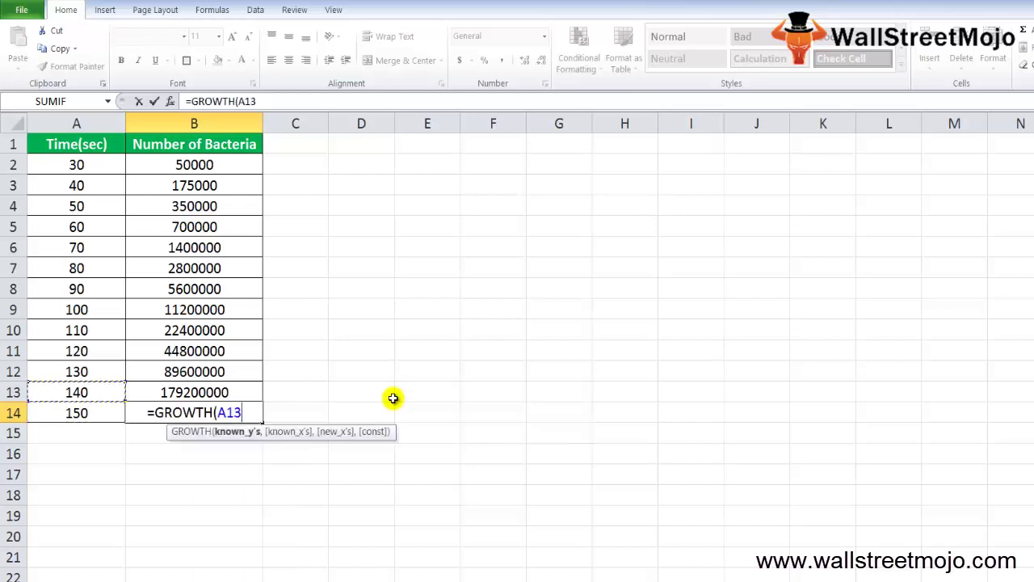
pyautogui.press('Up')
pyautogui.press('Up')
pyautogui.press('Up')
pyautogui.press('Up')
pyautogui.press('Up')
pyautogui.press('Up')
pyautogui.press('Up')
pyautogui.press('Up')
pyautogui.press('Up')
pyautogui.press('Up')
pyautogui.press('Up')
pyautogui.press('Up')
pyautogui.press('Right')
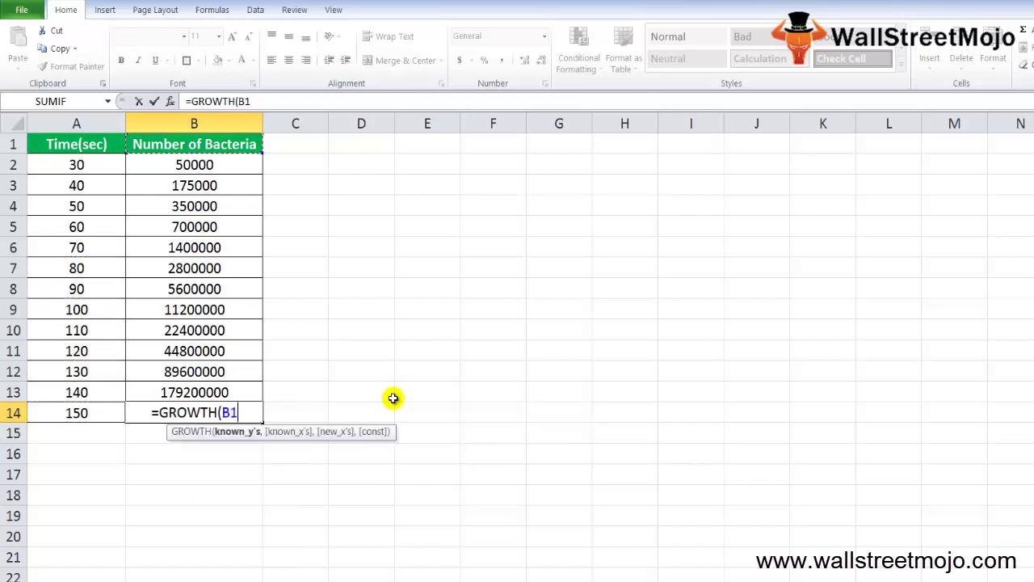
pyautogui.press('Down')
pyautogui.hotkey('ctrl', 'shift', 'Down')
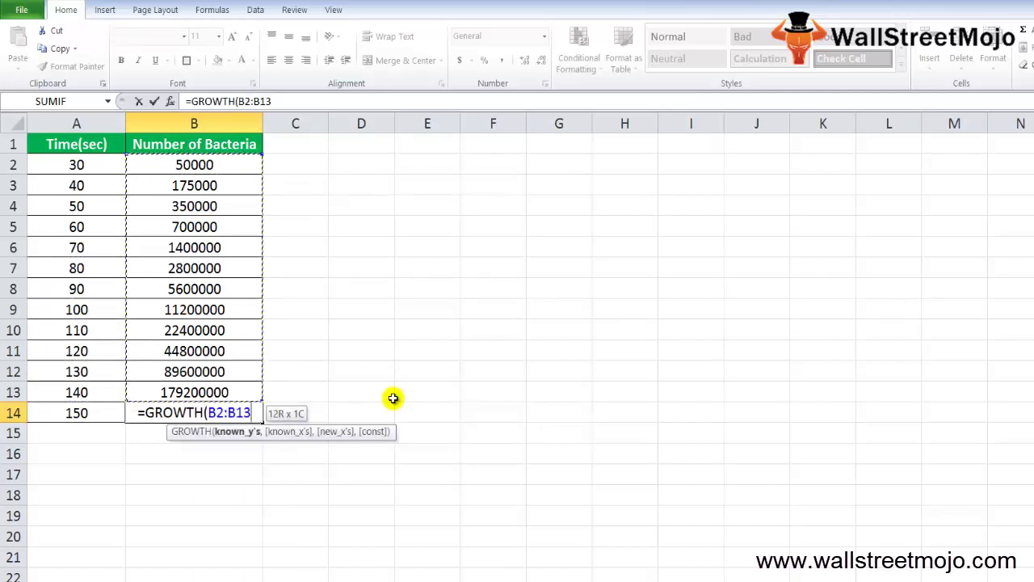
# - Complete the GROWTH formula with the times A2:A13 as the known x's and A14 as the new x
pyautogui.write(',')
pyautogui.click(85, 183)
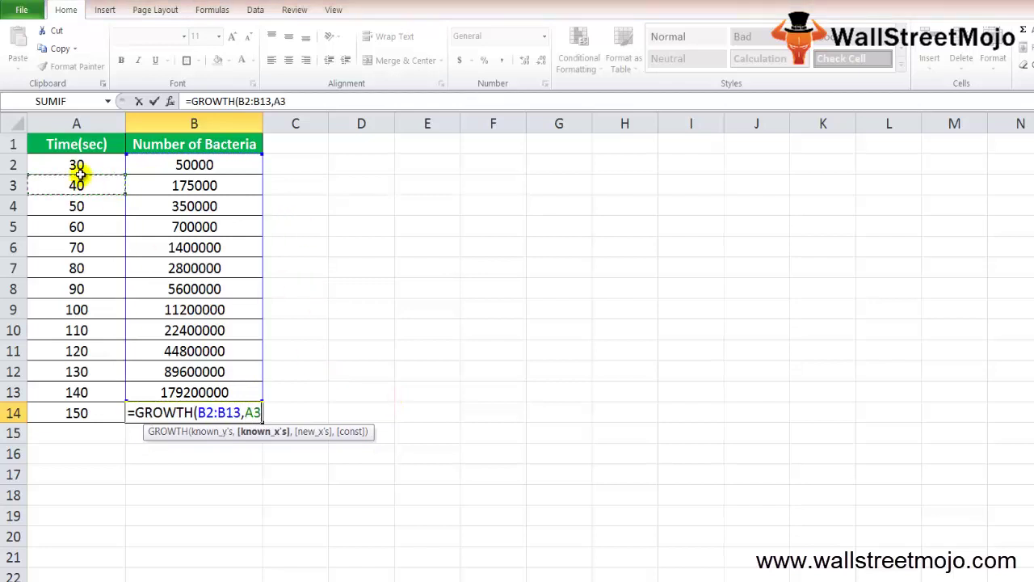
pyautogui.click(77, 165)
pyautogui.hotkey('ctrl', 'shift', 'Down')
pyautogui.hotkey('shift', 'Up')
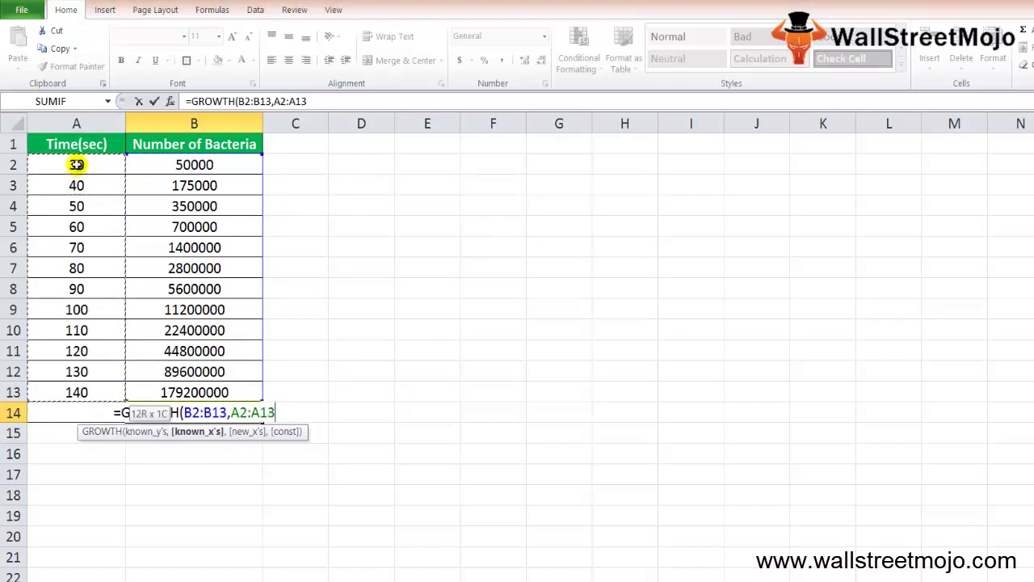
pyautogui.write(',')
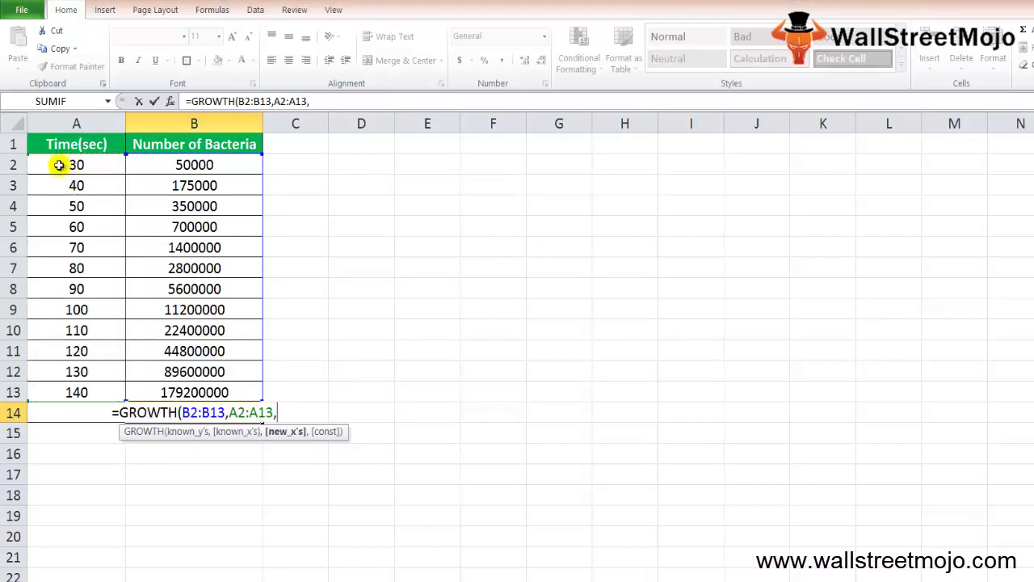
pyautogui.click(52, 410)
pyautogui.press('Return')
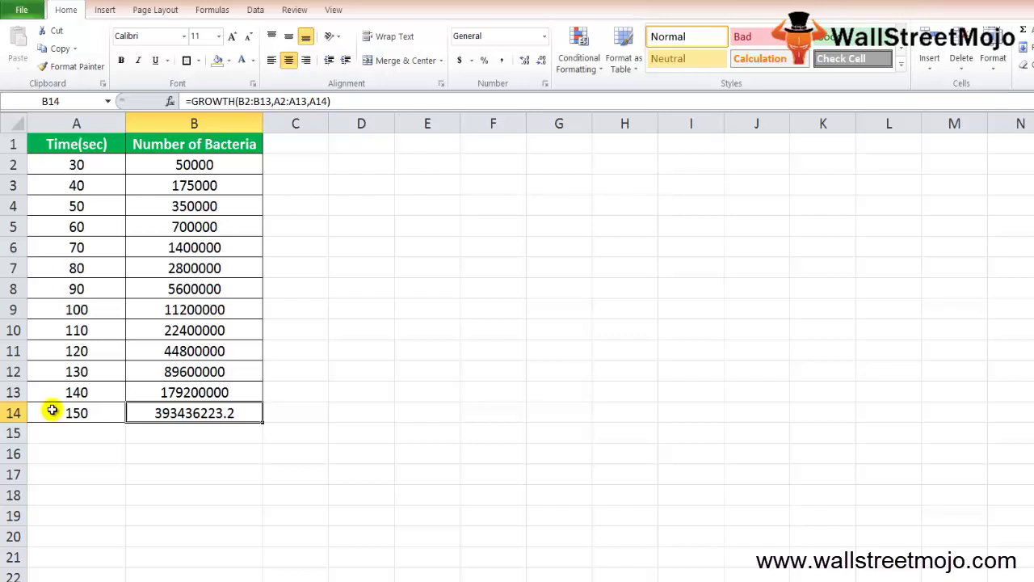
pyautogui.press('Down')
pyautogui.press('Down')
pyautogui.press('Down')
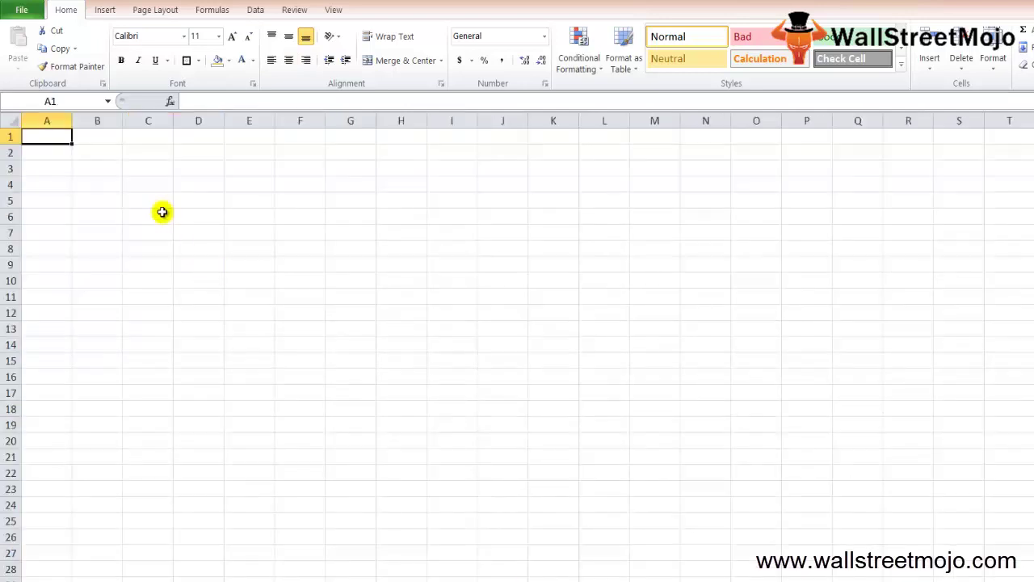
# - Enter the first note heading "1. Array" in cell B2 of the blank sheet
pyautogui.click(162, 210)
pyautogui.press('Up')
pyautogui.press('Up')
pyautogui.press('Up')
pyautogui.press('Up')
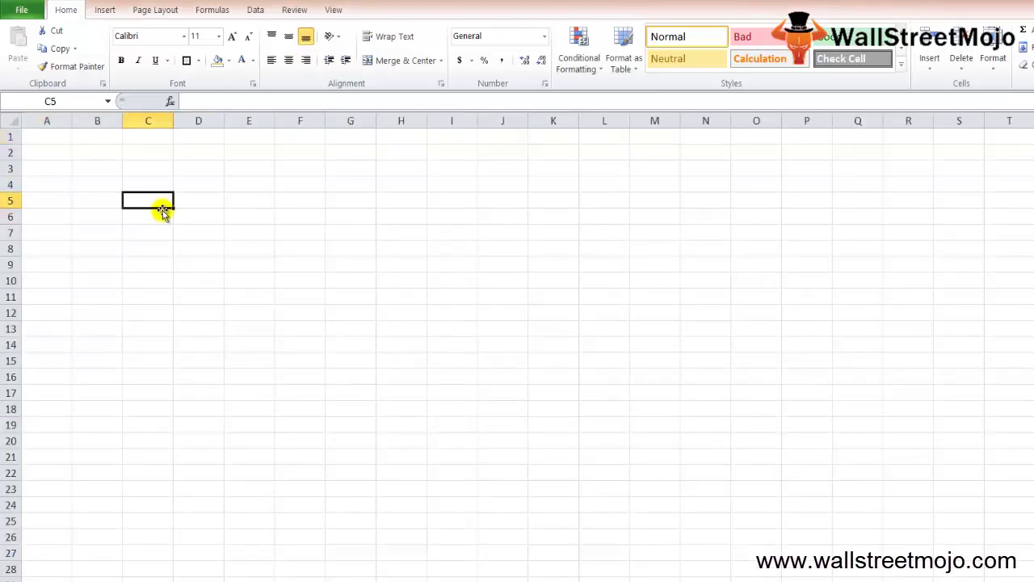
pyautogui.press('Left')
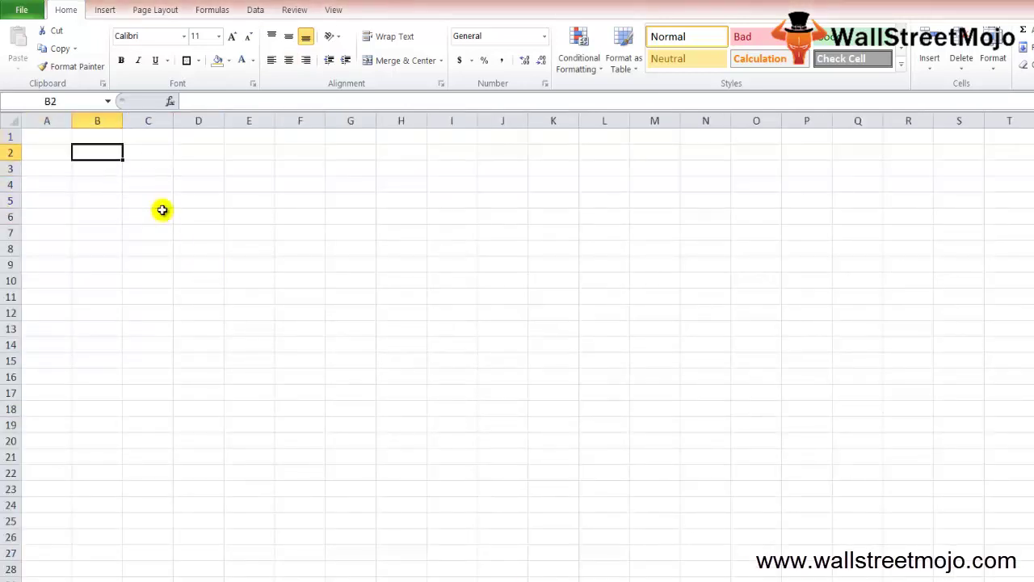
pyautogui.write('1.')
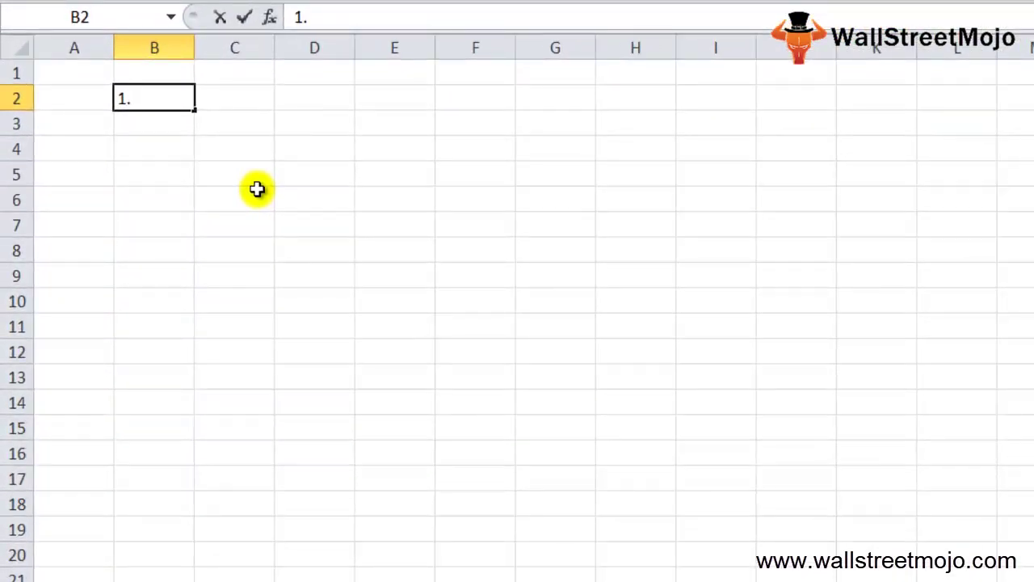
pyautogui.write(' Array')
pyautogui.press('Return')
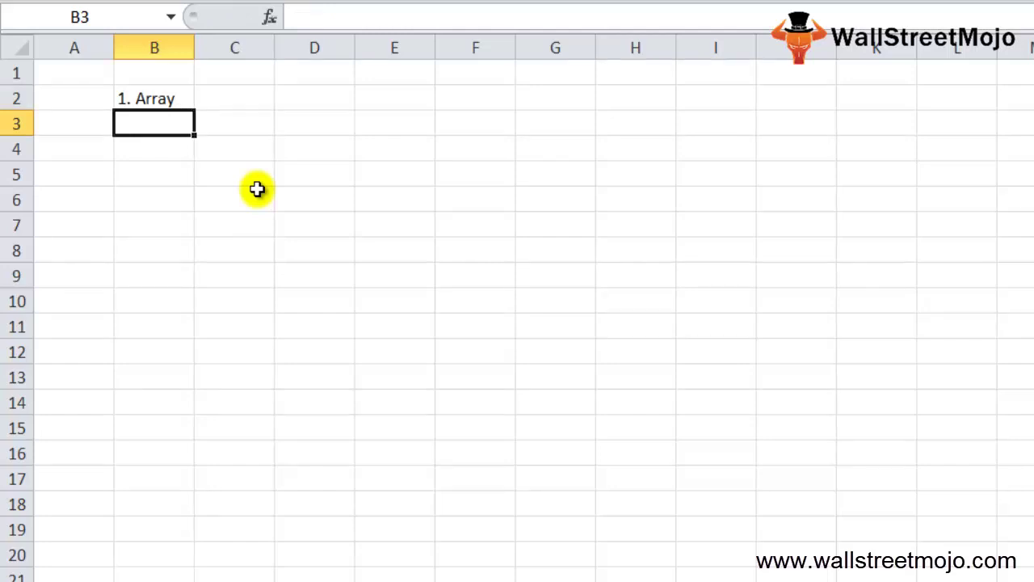
# - Add the text "Array formulla" in B3, directly below the first heading
pyautogui.write('Array ')
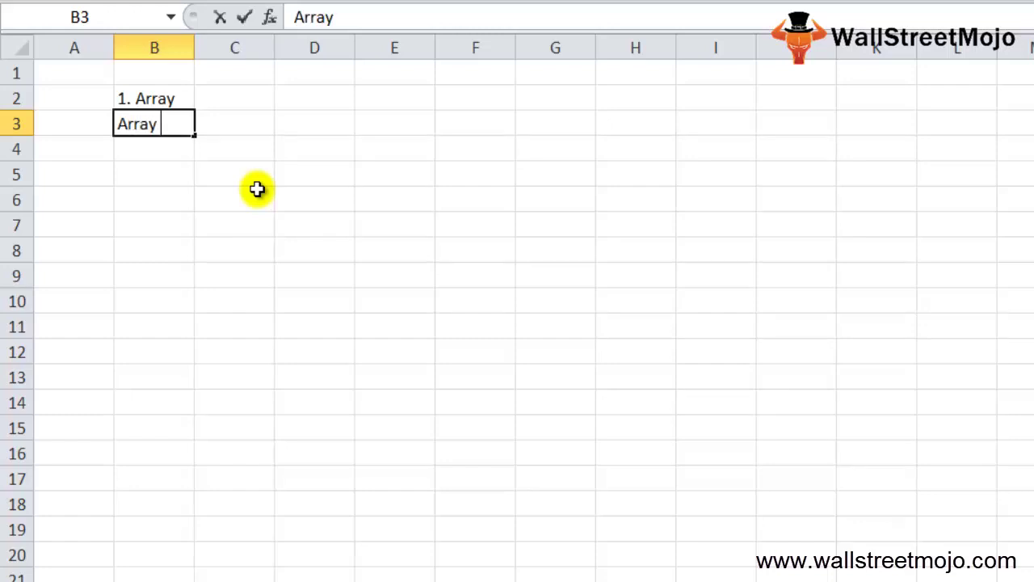
pyautogui.write('formulla')
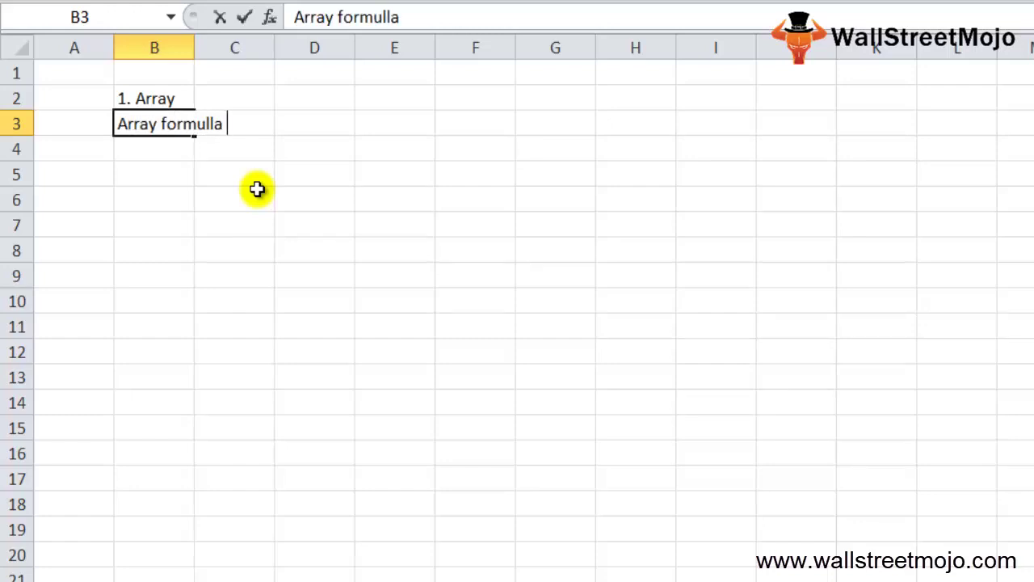
pyautogui.press('Return')
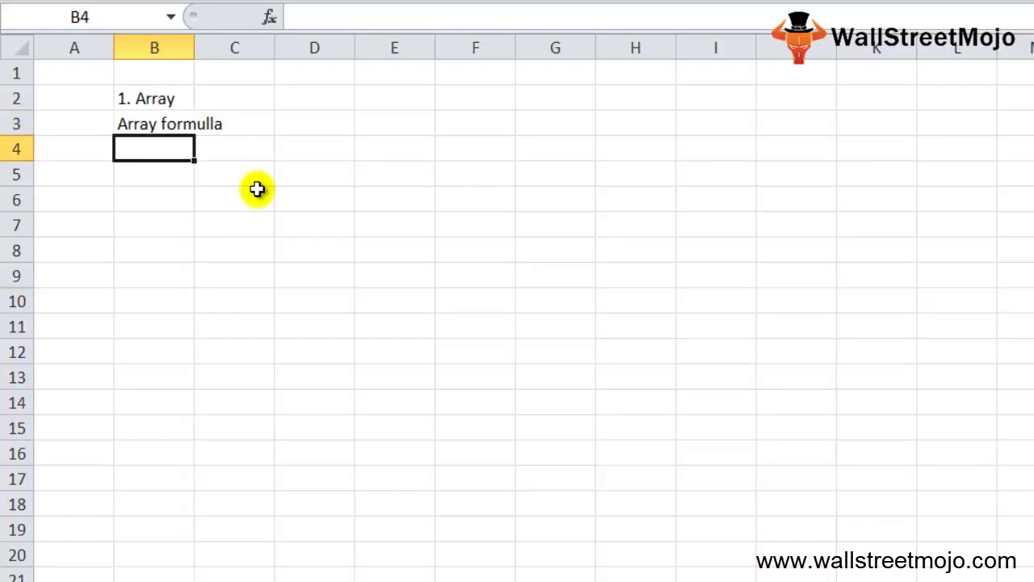
# - Leave two rows empty and enter the second note heading "2.Num" in B6
pyautogui.press('Return')
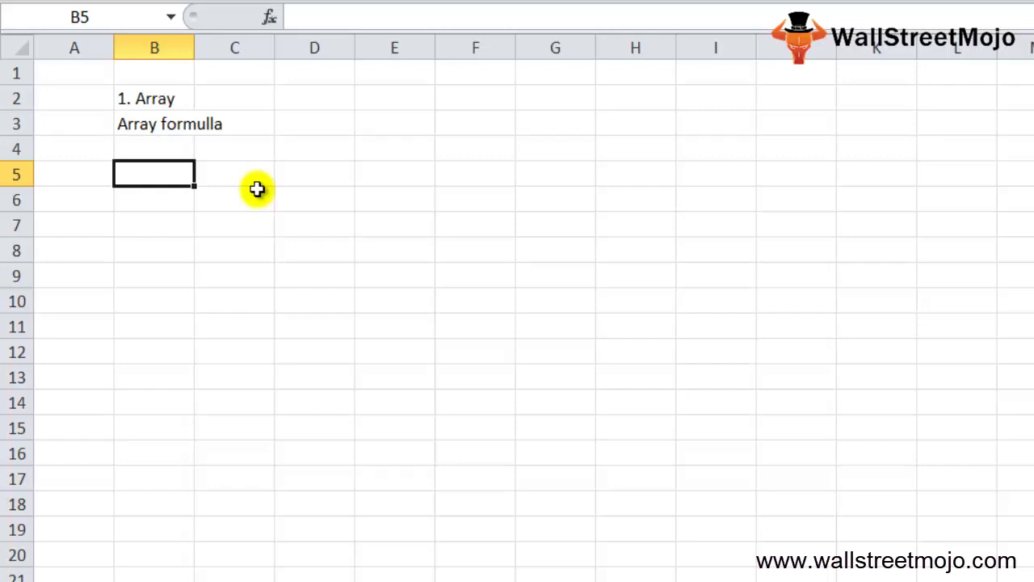
pyautogui.press('Return')
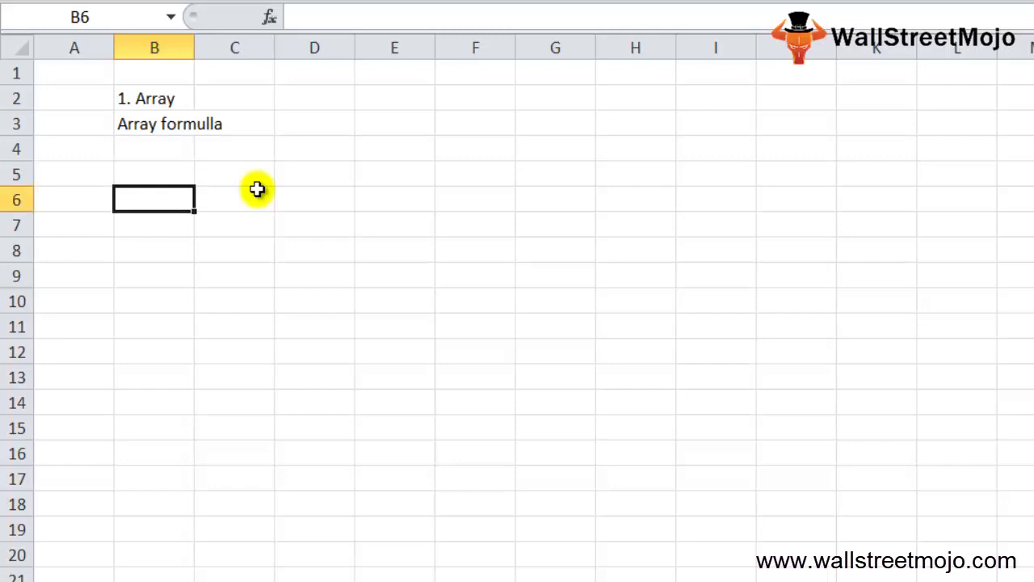
pyautogui.write('2.')
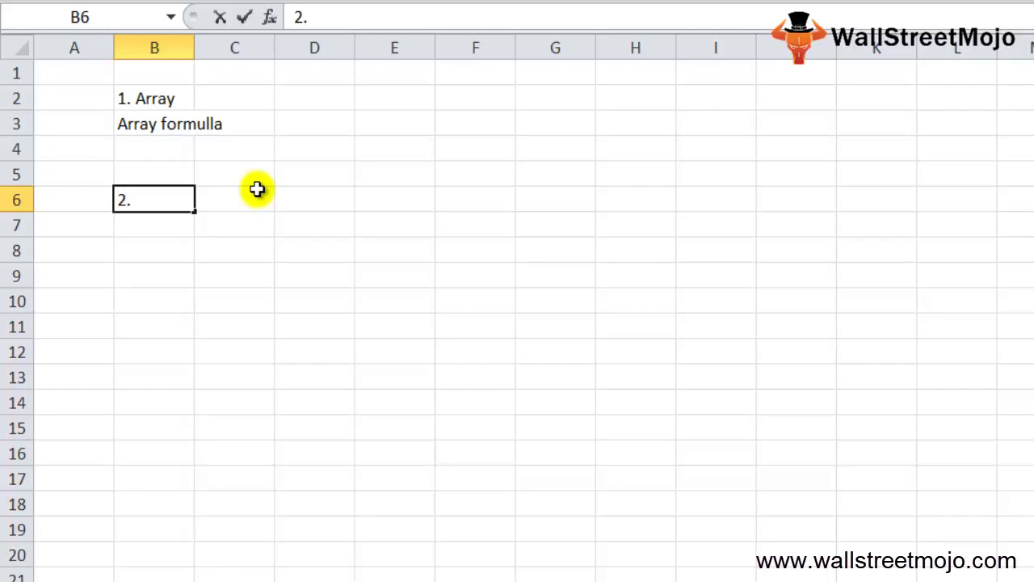
pyautogui.write('Num')
pyautogui.press('Return')
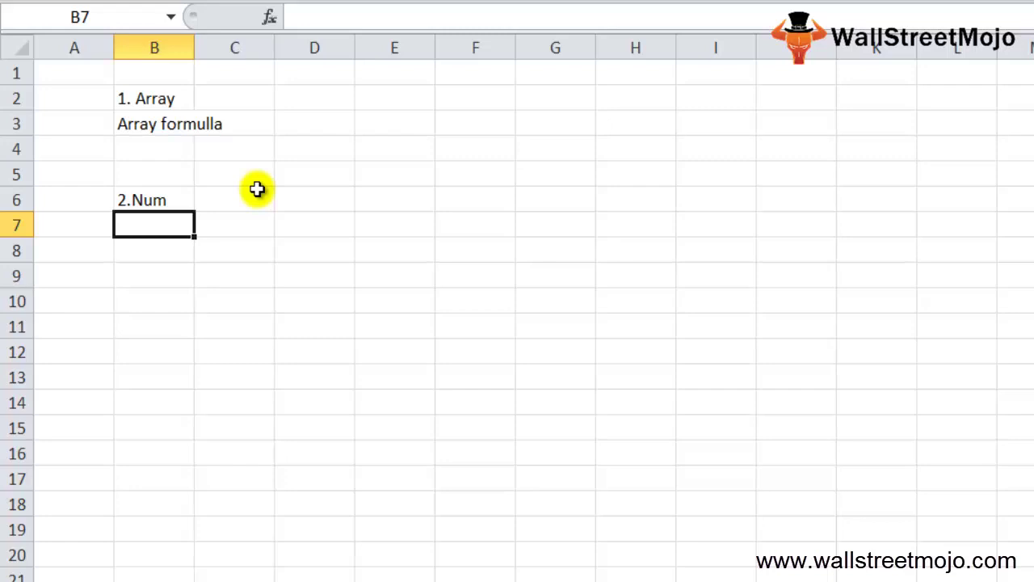
# - Enter the third note in row 8, with the number 3 in A8 and "Value" in B8
pyautogui.press('Left')
pyautogui.press('Down')
pyautogui.write('3')
pyautogui.press('Tab')
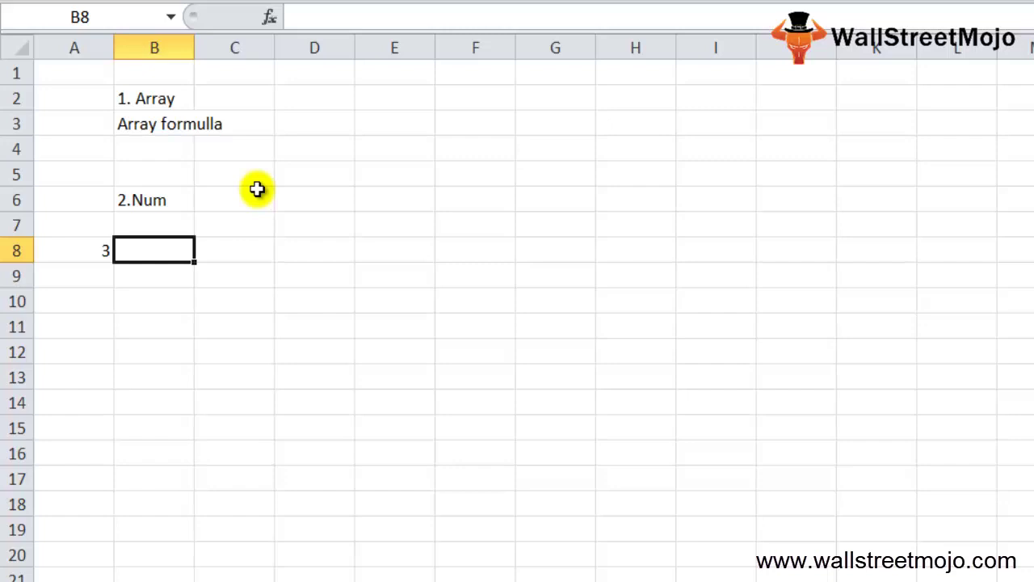
pyautogui.write('Valu')
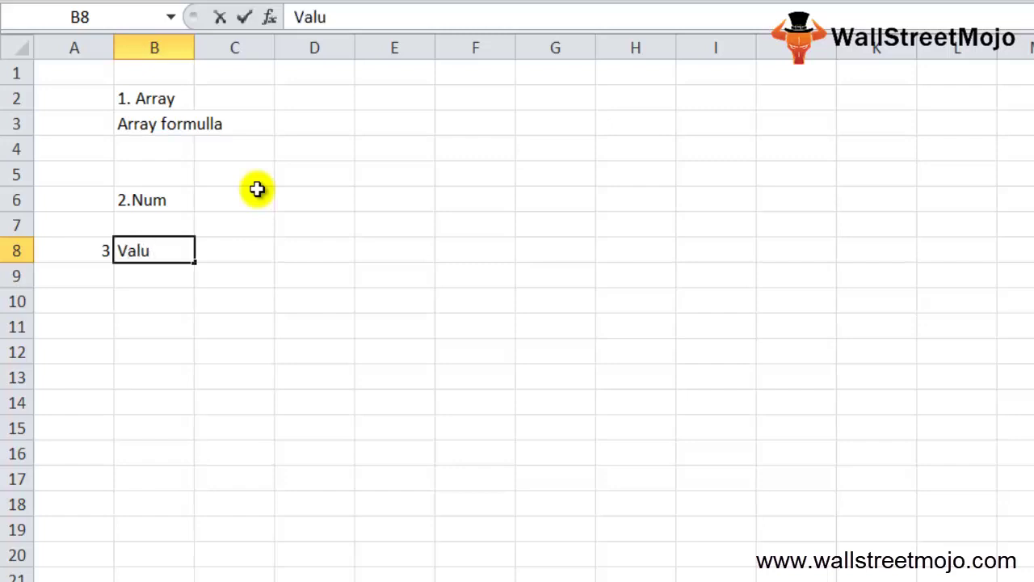
pyautogui.write('e')
pyautogui.press('Return')
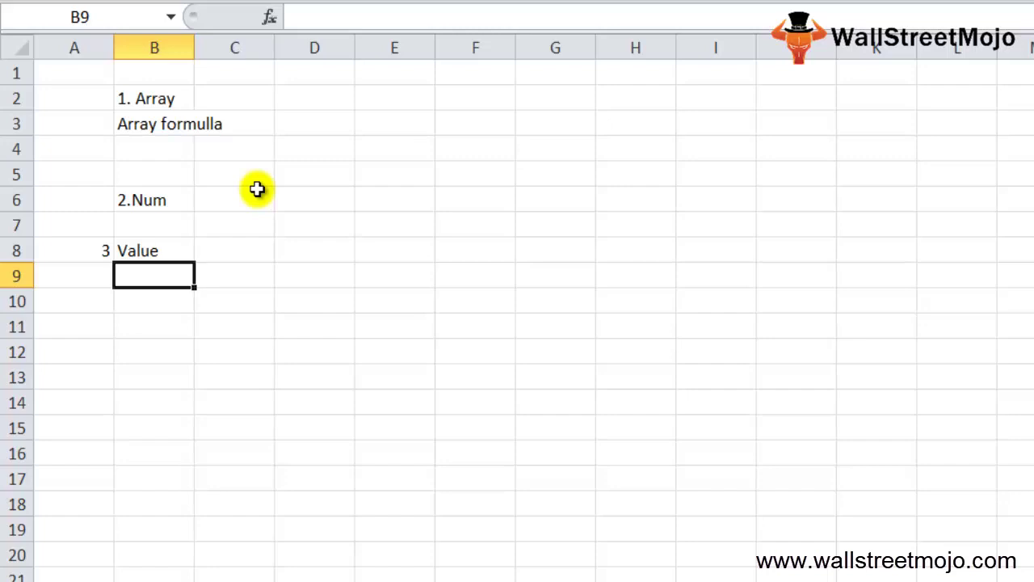
# - Enter the number 4 in A10 to begin the fourth note
pyautogui.press('Down')
pyautogui.press('Down')
pyautogui.press('Up')
pyautogui.press('Left')
pyautogui.write('4')
pyautogui.press('Tab')
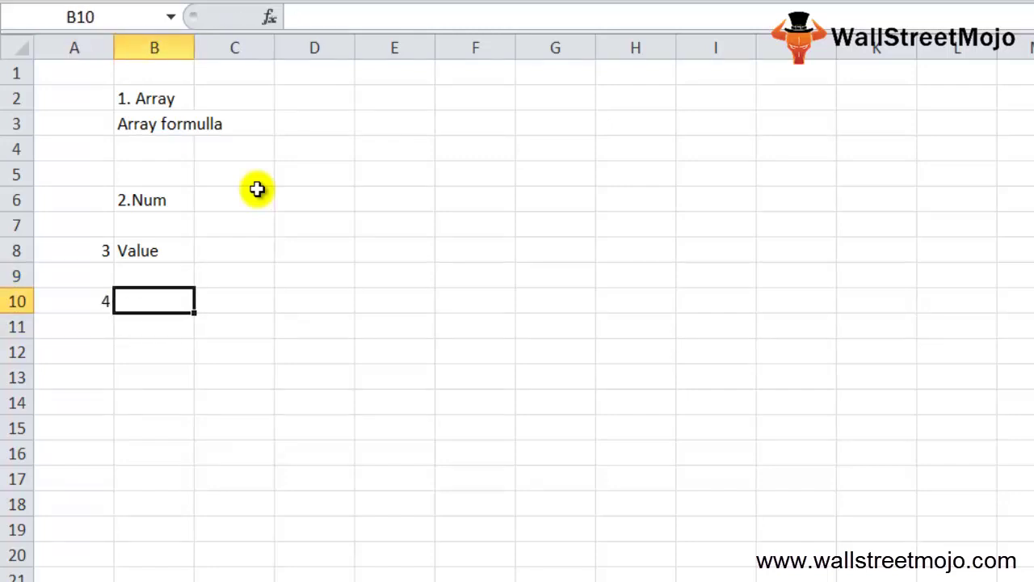